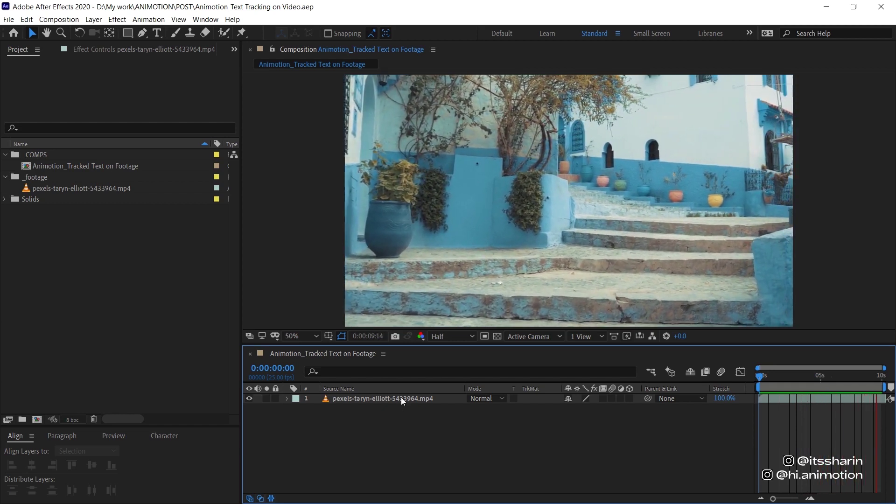
- Pre-compose the pexels-taryn-elliott-5433964.mp4 layer as FOOTAGE, moving all attributes into the new composition
{"action": "left_click", "coordinate": [397, 398]}
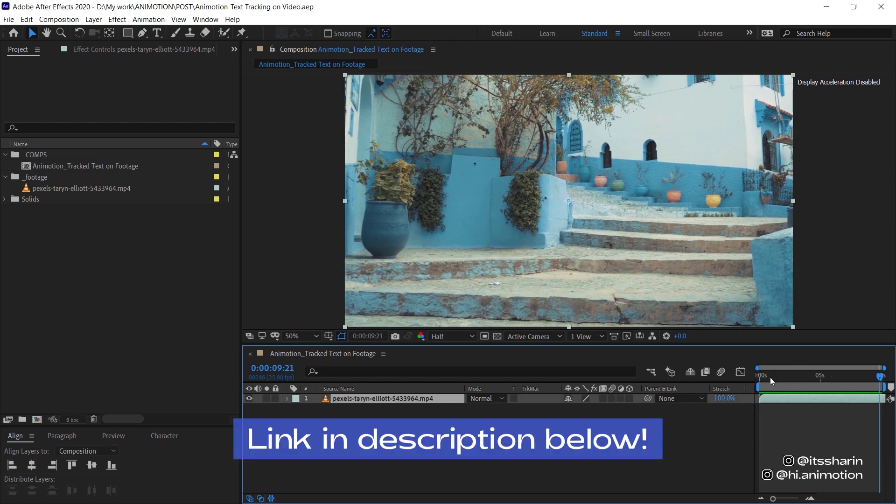
{"action": "left_click_drag", "start_coordinate": [768, 377], "coordinate": [755, 377]}
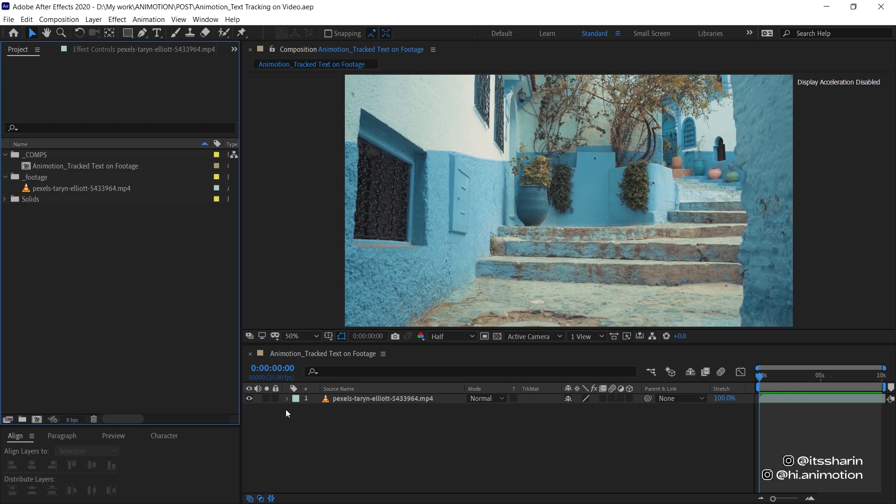
{"action": "right_click", "coordinate": [387, 396]}
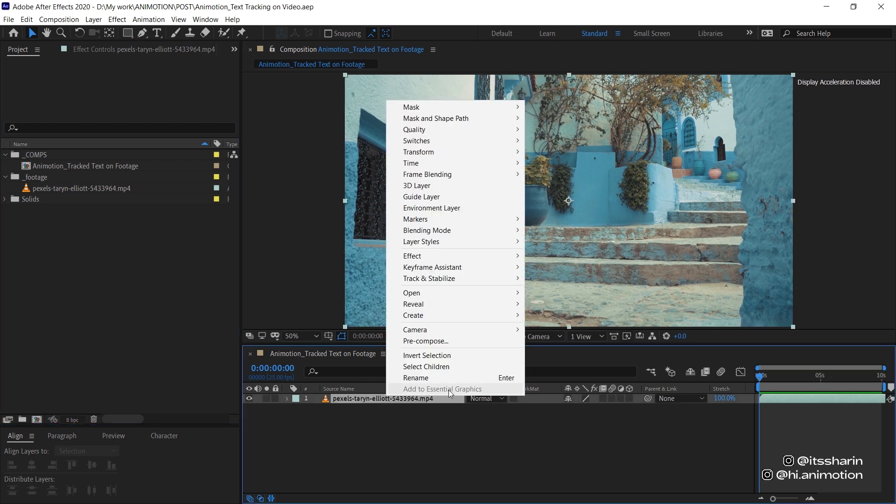
{"action": "left_click", "coordinate": [466, 340]}
{"action": "type", "text": "FOOTAGE"}
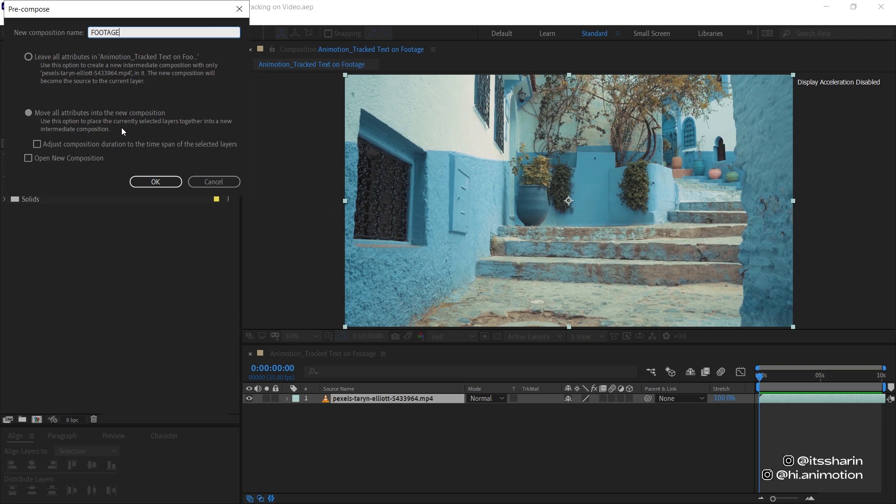
{"action": "left_click", "coordinate": [174, 182]}
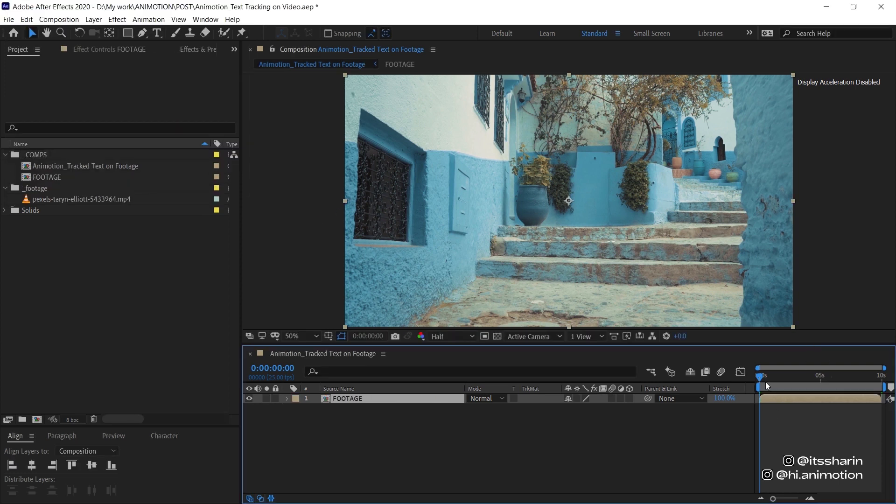
{"action": "key", "text": "space"}
{"action": "key", "text": "space"}
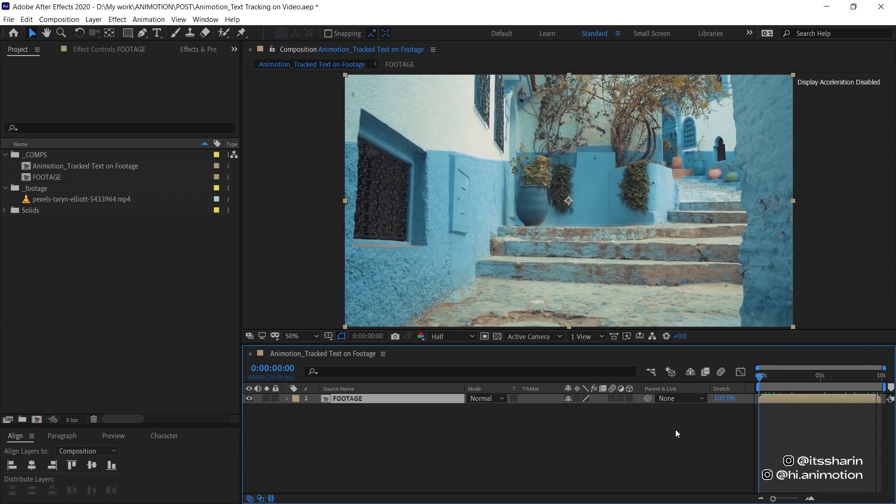
- Find the 3D Camera Tracker effect and apply it to the FOOTAGE layer
{"action": "left_click", "coordinate": [235, 49]}
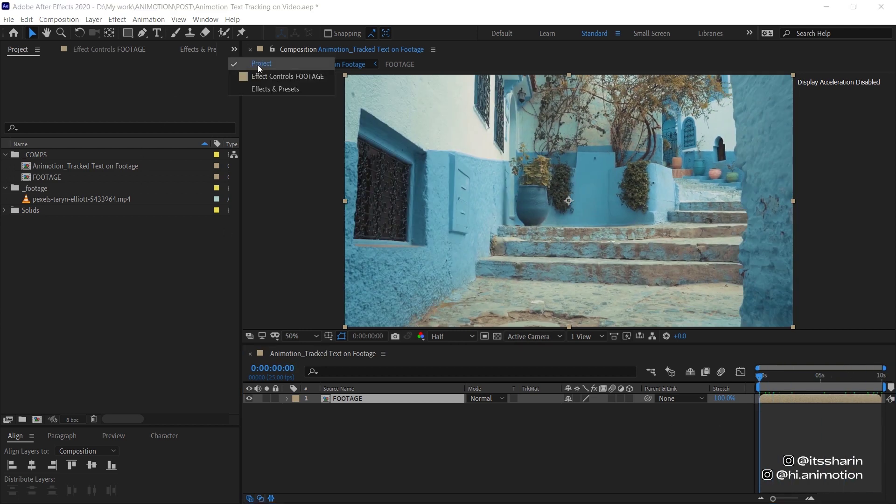
{"action": "left_click", "coordinate": [391, 112]}
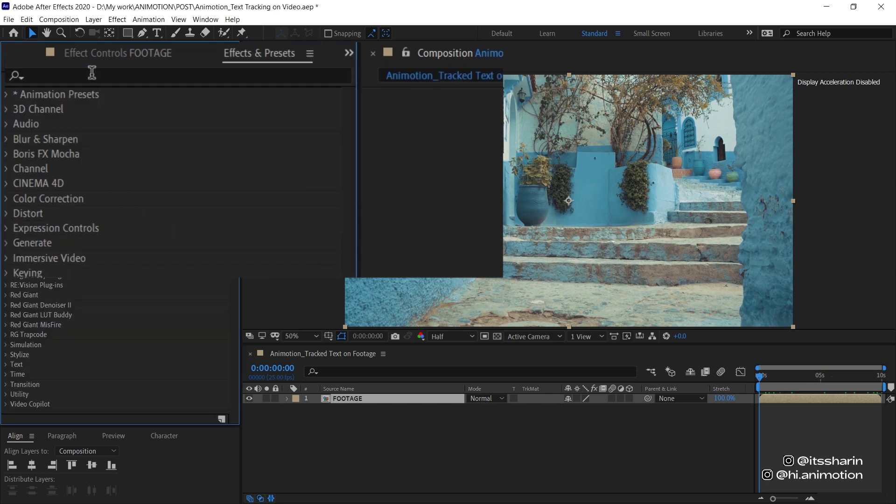
{"action": "left_click", "coordinate": [90, 73]}
{"action": "type", "text": "3d cam"}
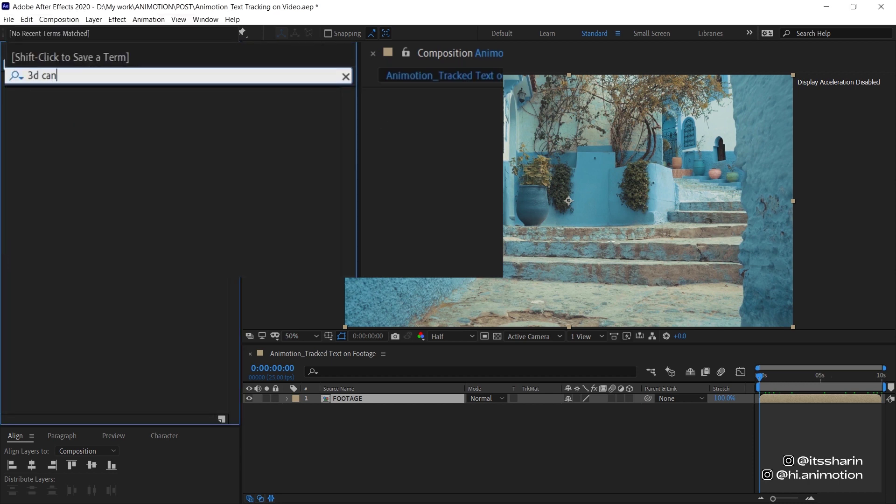
{"action": "left_click_drag", "start_coordinate": [69, 108], "coordinate": [351, 402]}
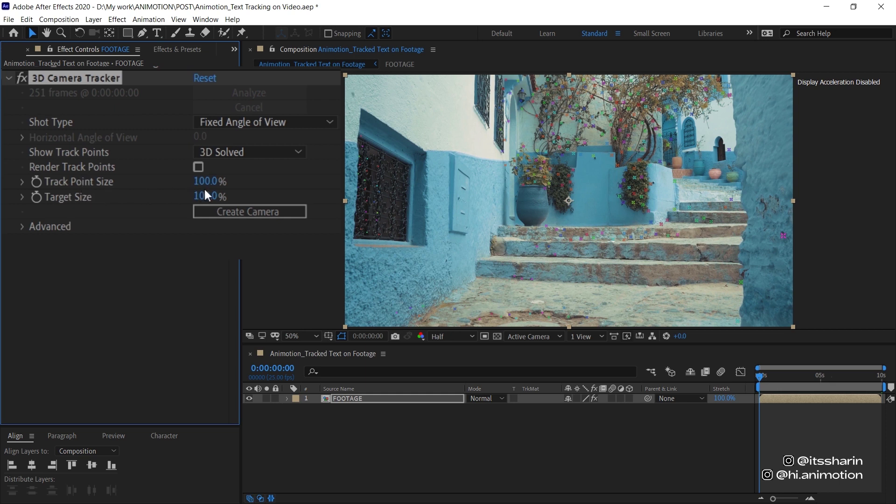
- Set the 3D Camera Tracker's track point size to 200%
{"action": "left_click_drag", "start_coordinate": [206, 182], "coordinate": [551, 129]}
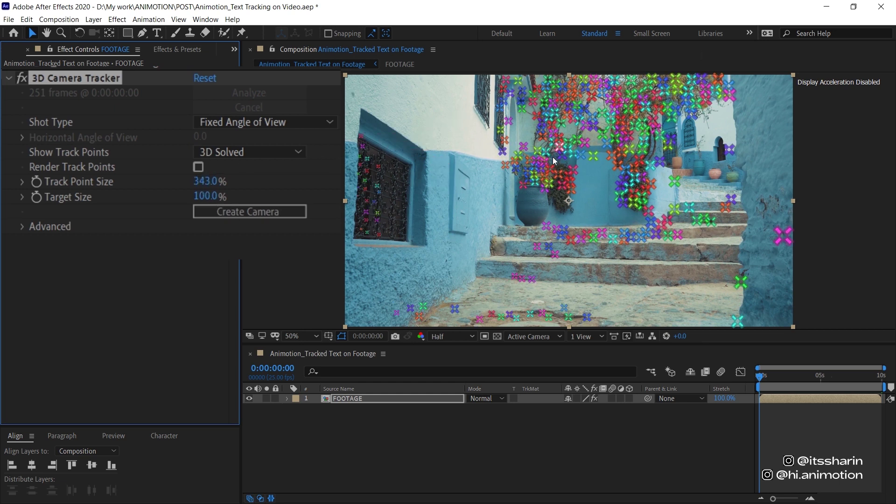
{"action": "left_click", "coordinate": [210, 182]}
{"action": "type", "text": "200"}
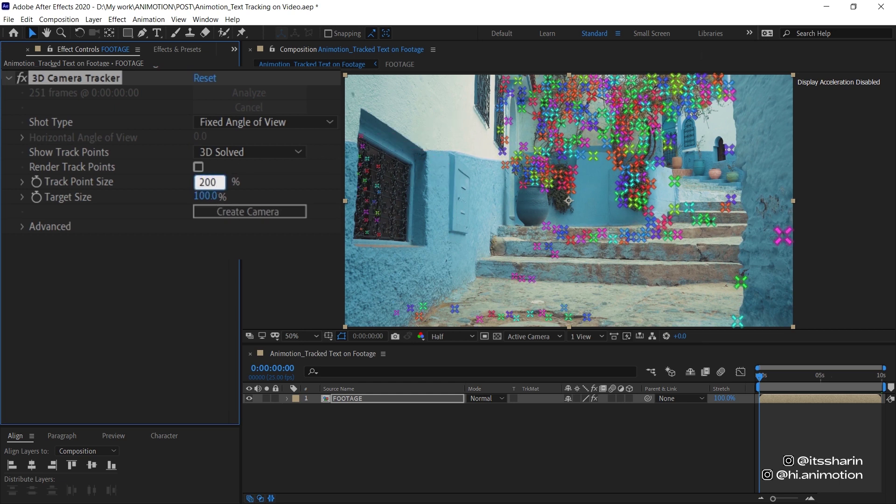
{"action": "key", "text": "Return"}
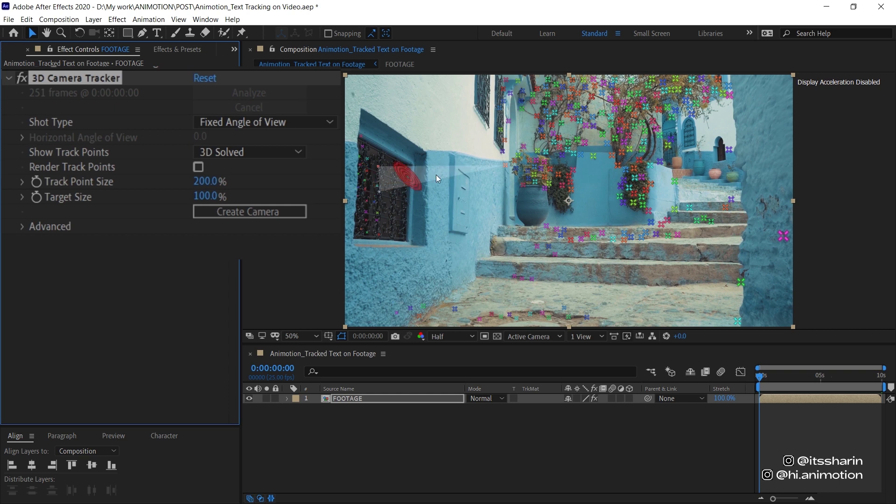
- Try creating a solid and camera from the track points on the hanging plant beside the stairs, check the tracking, and undo it
{"action": "right_click", "coordinate": [638, 186]}
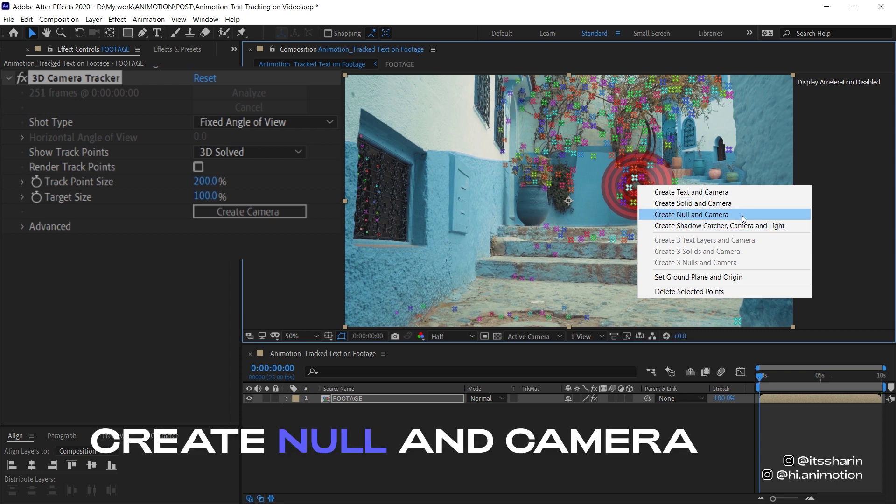
{"action": "left_click", "coordinate": [771, 202]}
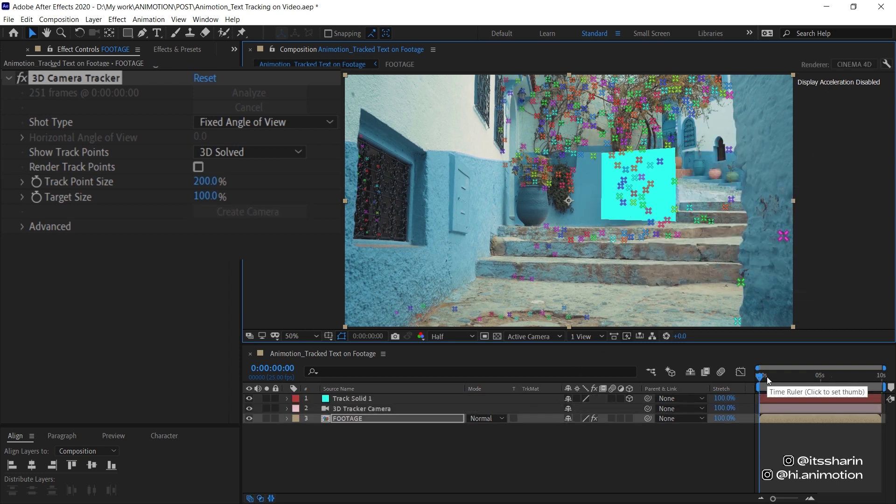
{"action": "mouse_move", "coordinate": [767, 377]}
{"action": "left_mouse_down"}
{"action": "mouse_move", "coordinate": [833, 370]}
{"action": "mouse_move", "coordinate": [760, 385]}
{"action": "left_mouse_up"}
{"action": "key", "text": "ctrl+z"}
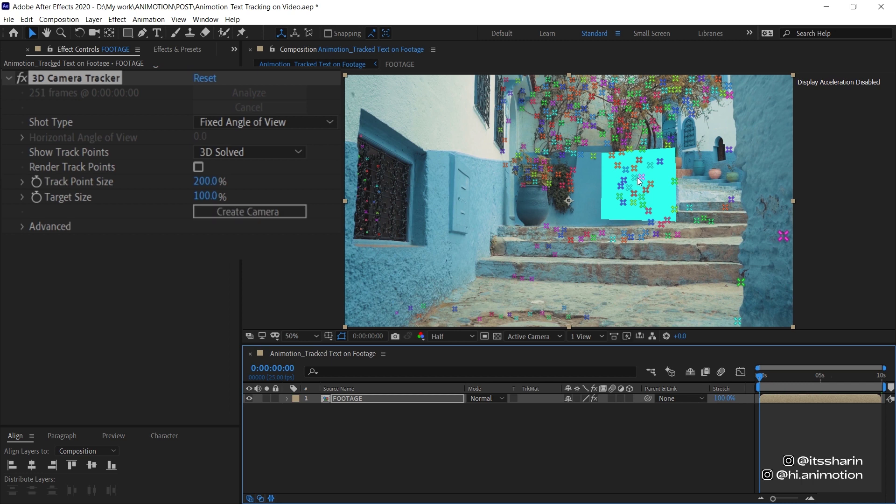
- Try creating a null and camera from the track points on the hanging plant beside the stairs and check how the null tracks
{"action": "right_click", "coordinate": [641, 190]}
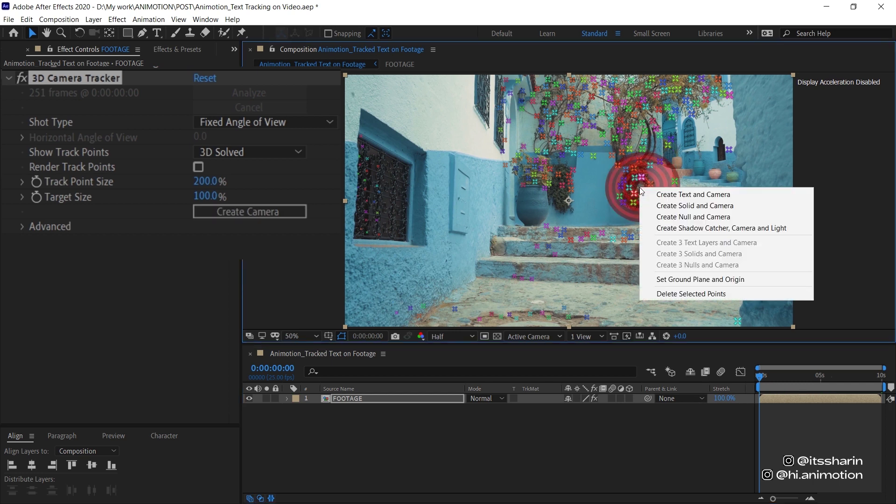
{"action": "left_click", "coordinate": [762, 216]}
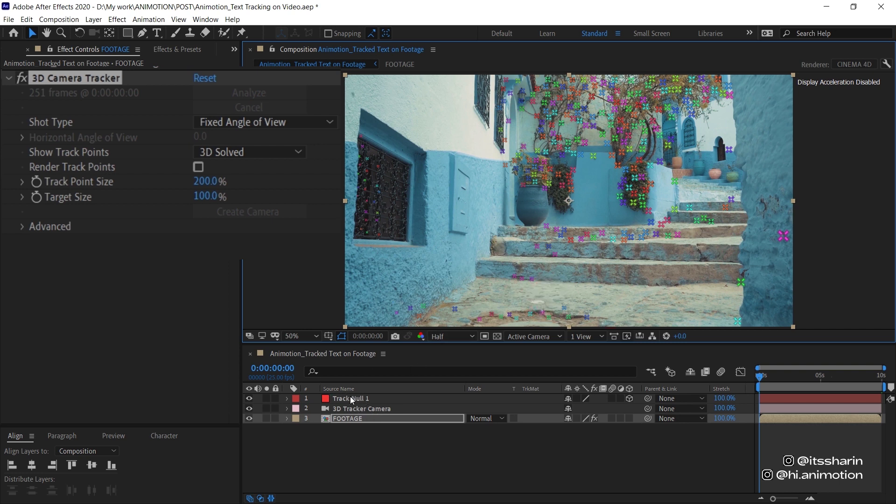
{"action": "left_click", "coordinate": [366, 399]}
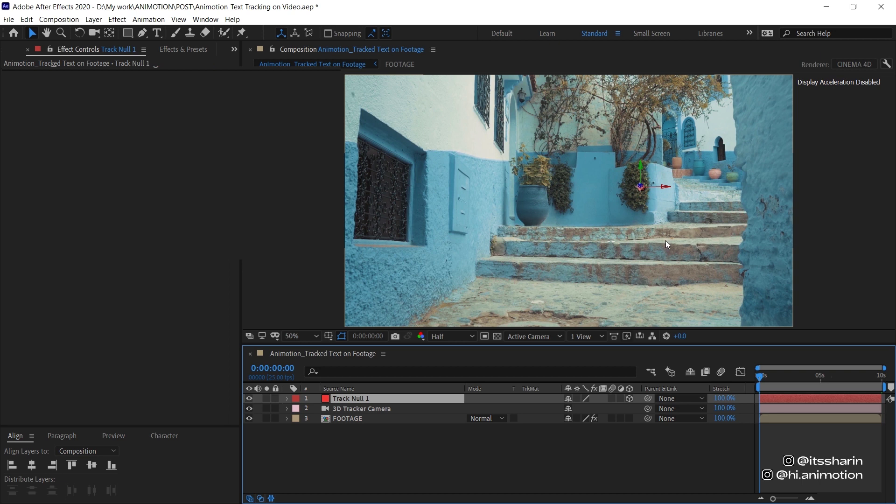
{"action": "left_click_drag", "start_coordinate": [763, 378], "coordinate": [885, 364]}
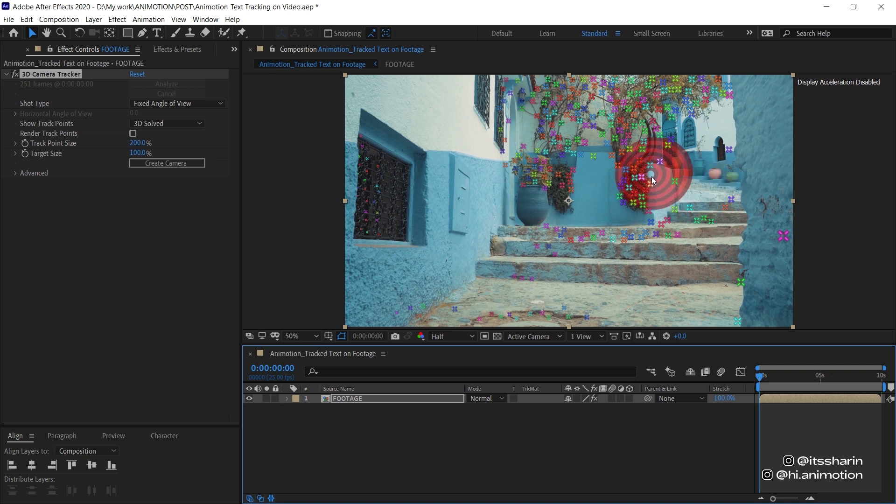
- Create a solid and camera from the track points on the plant beside the stairs, and rotate the solid to face forward
{"action": "right_click", "coordinate": [638, 179]}
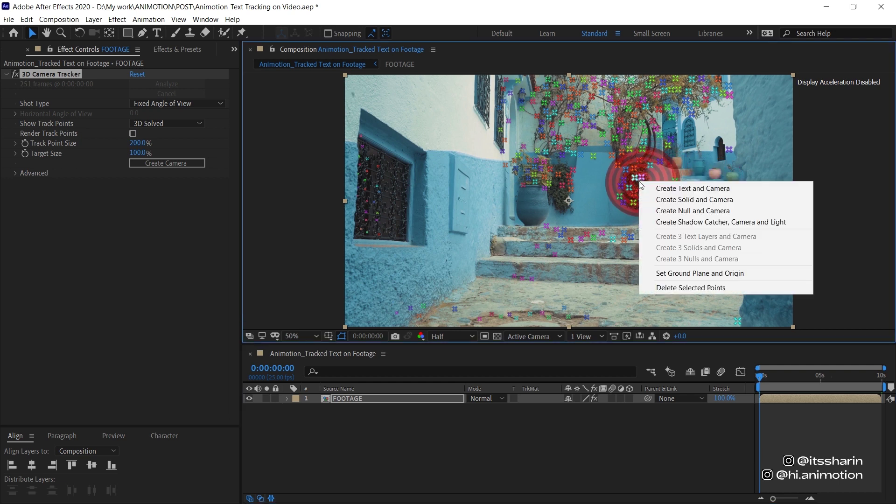
{"action": "left_click", "coordinate": [685, 202]}
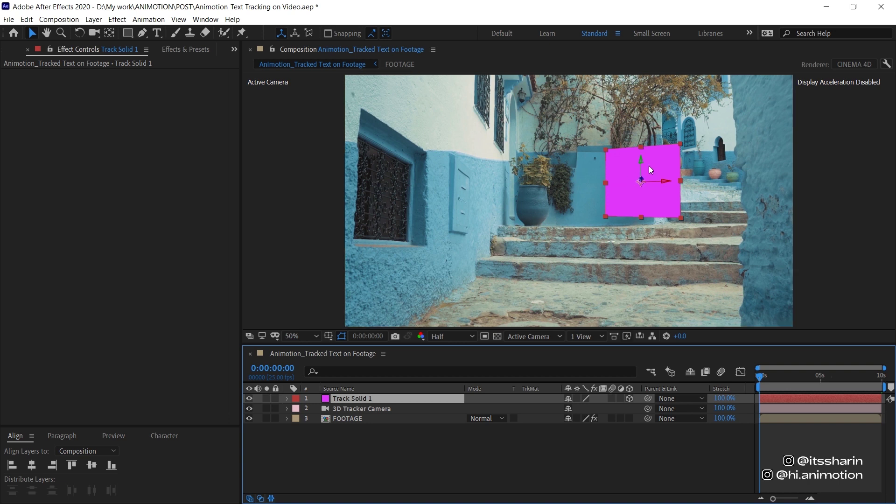
{"action": "key", "text": "w"}
{"action": "left_click_drag", "start_coordinate": [647, 162], "coordinate": [624, 164]}
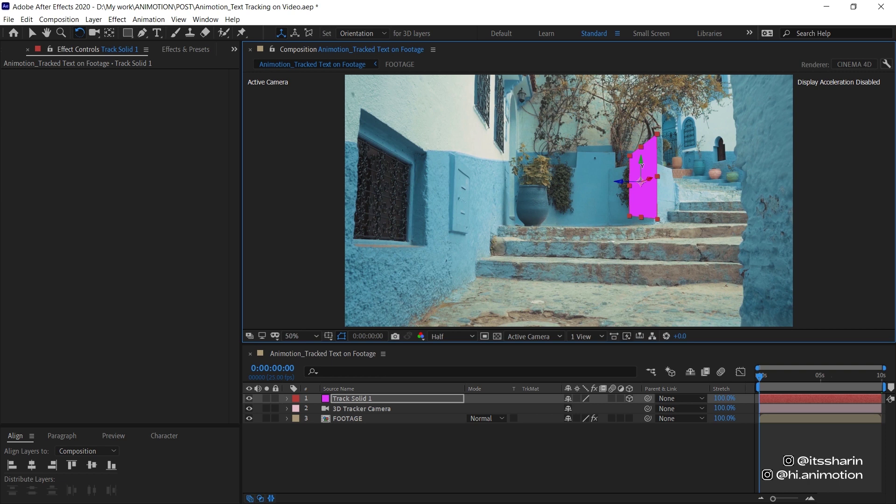
{"action": "left_click_drag", "start_coordinate": [640, 163], "coordinate": [661, 160]}
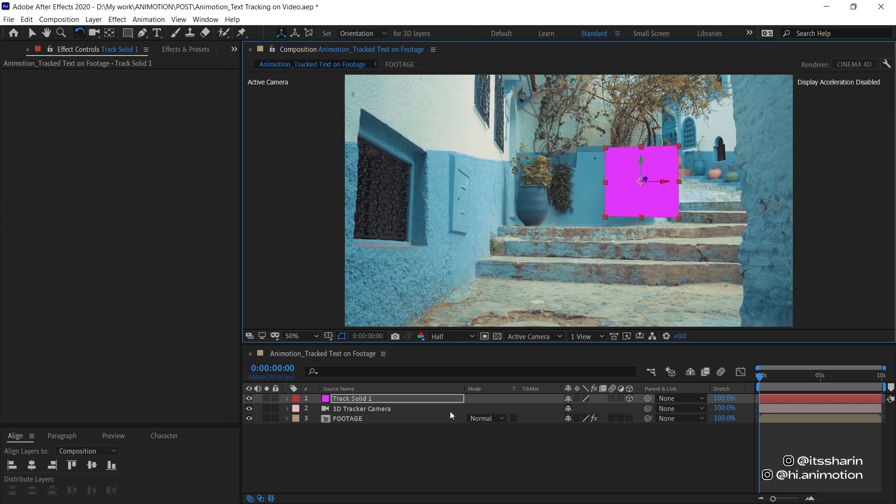
- Add a text layer reading "THIS WAY" in front of the blue pot at the top of the steps
{"action": "left_click", "coordinate": [394, 463]}
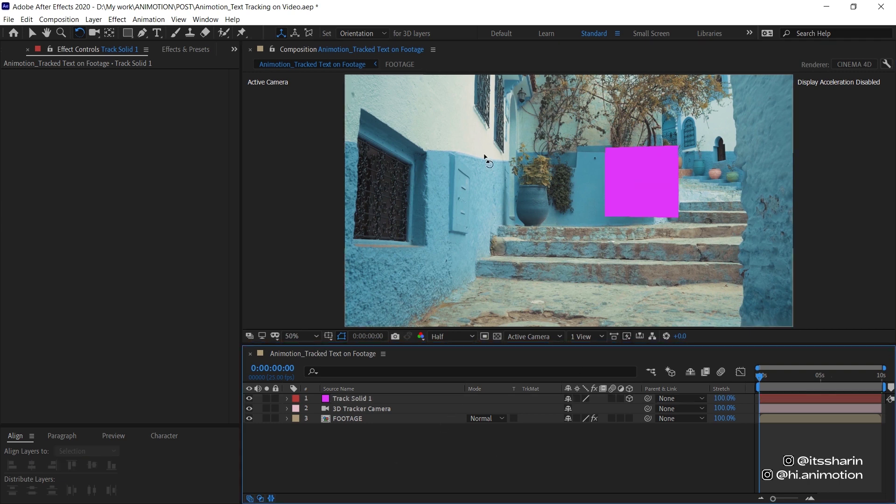
{"action": "left_click", "coordinate": [157, 33]}
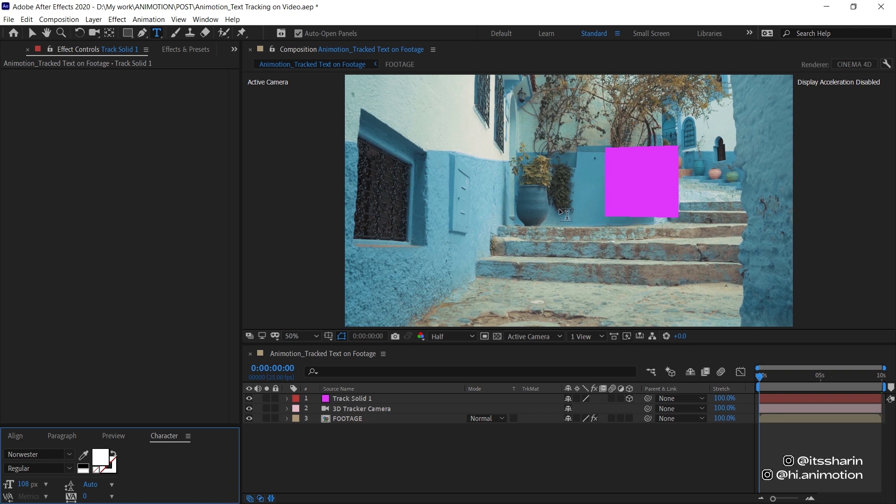
{"action": "left_click", "coordinate": [507, 219]}
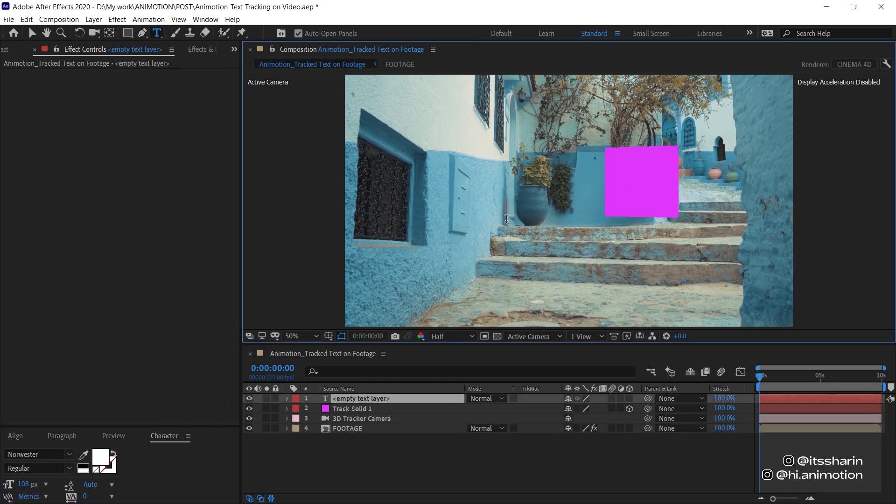
{"action": "type", "text": "THIS WAY"}
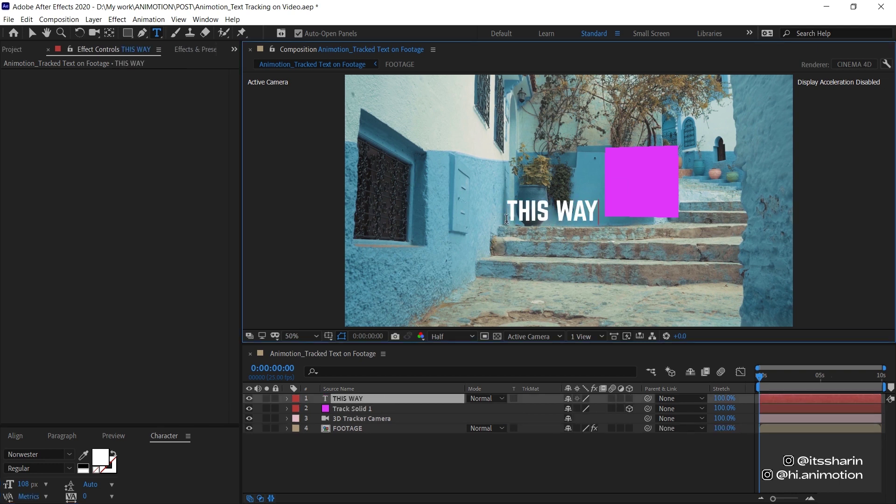
- Change the font of the whole THIS WAY text to Adieu
{"action": "key", "text": "ctrl+a"}
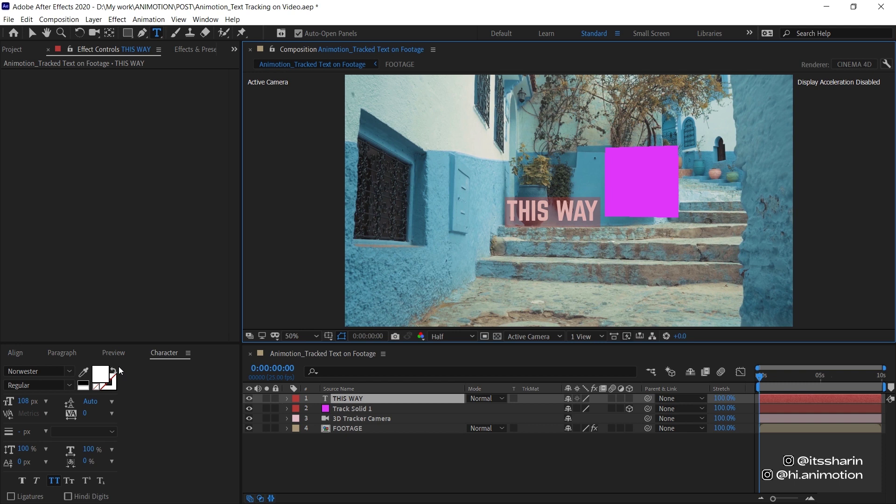
{"action": "left_click", "coordinate": [52, 371]}
{"action": "scroll", "coordinate": [51, 371], "scroll_direction": "down", "scroll_amount": 15}
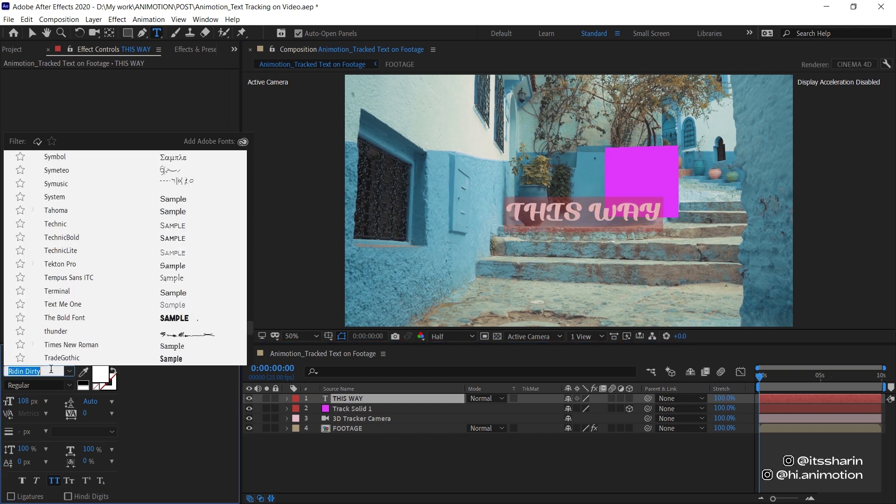
{"action": "type", "text": "Adieu"}
{"action": "left_click", "coordinate": [498, 464]}
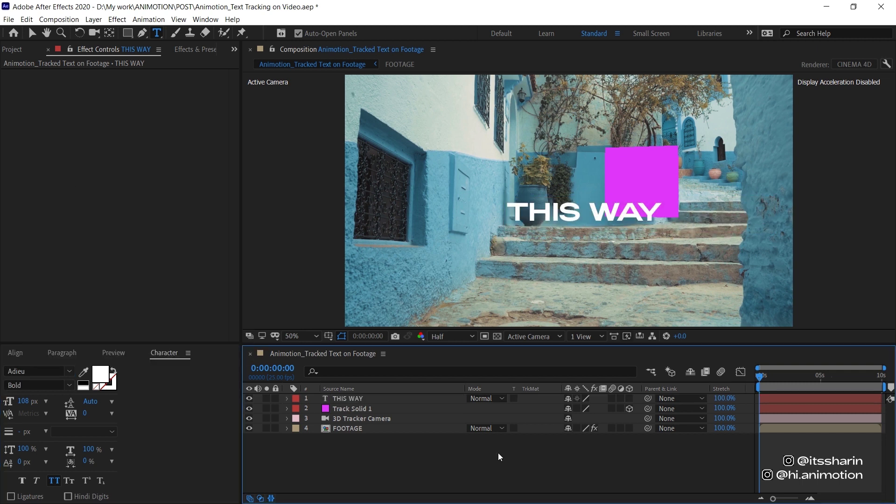
- Move the THIS WAY layer directly above FOOTAGE, make it a 3D layer, and check its tracking at 0:00:04:05
{"action": "left_click", "coordinate": [400, 400]}
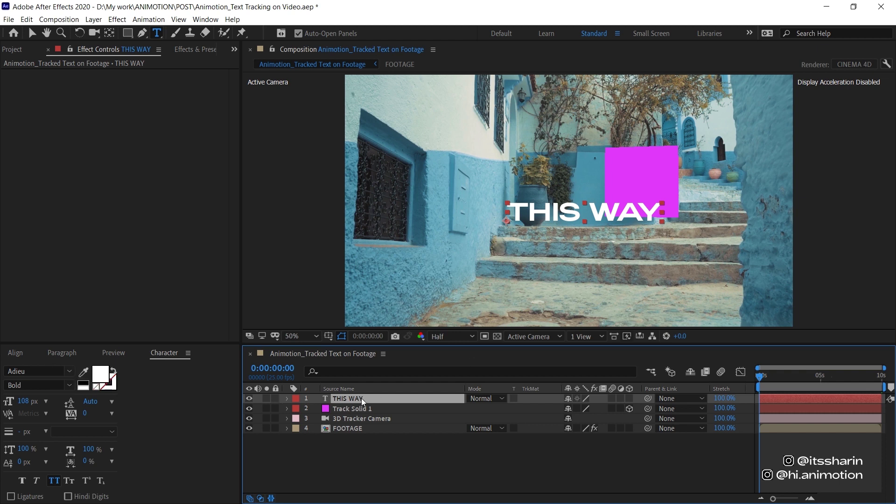
{"action": "left_click_drag", "start_coordinate": [362, 399], "coordinate": [379, 427]}
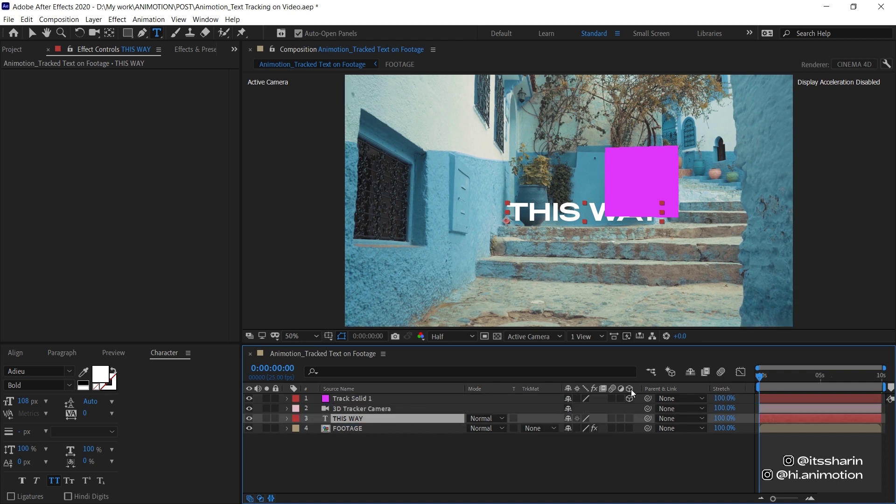
{"action": "left_click", "coordinate": [630, 419]}
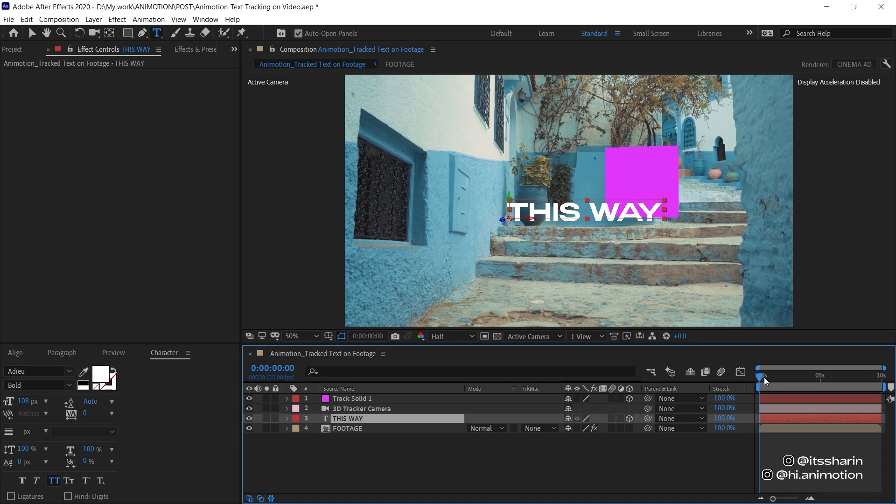
{"action": "left_click_drag", "start_coordinate": [764, 377], "coordinate": [812, 374]}
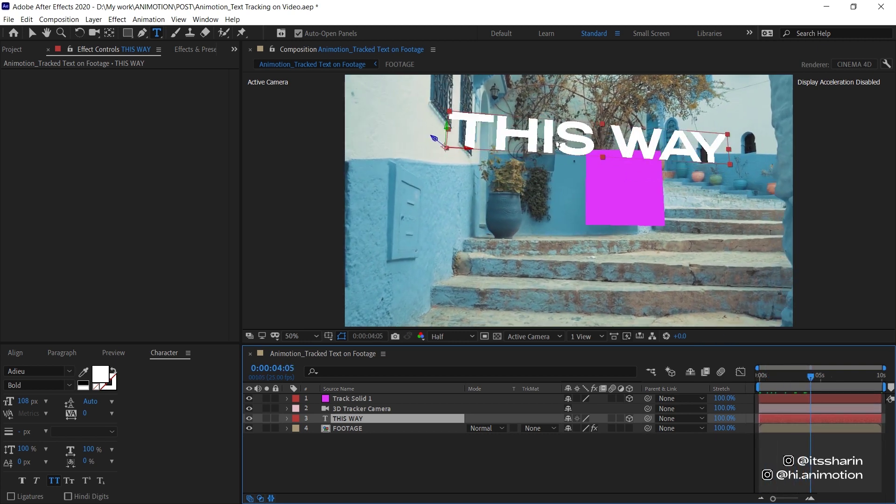
- Preview the THIS WAY text's motion, and copy the magenta track solid's position onto the text layer at 0:00:00:00
{"action": "key", "text": "space"}
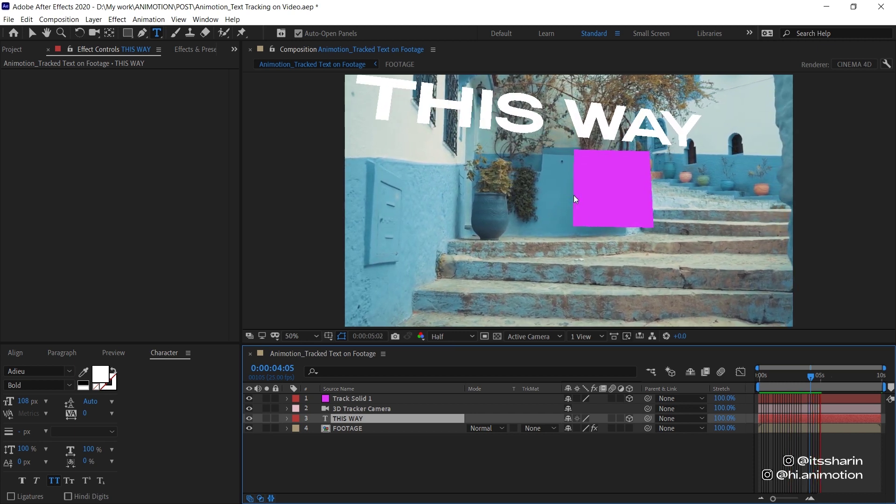
{"action": "left_click_drag", "start_coordinate": [796, 377], "coordinate": [748, 388]}
{"action": "left_click", "coordinate": [352, 400]}
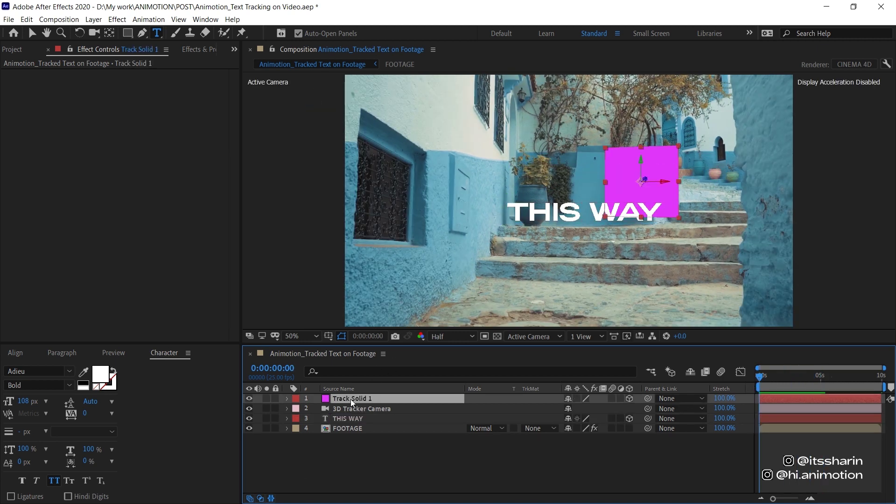
{"action": "key", "text": "p"}
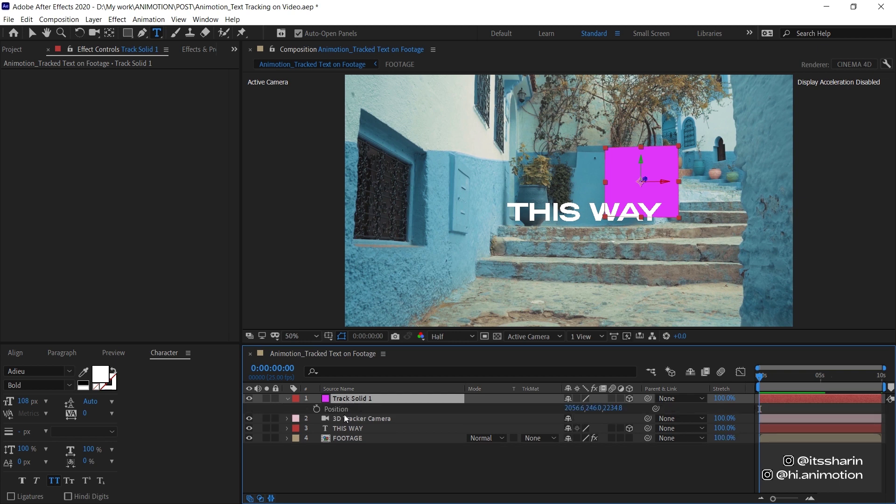
{"action": "left_click", "coordinate": [349, 411]}
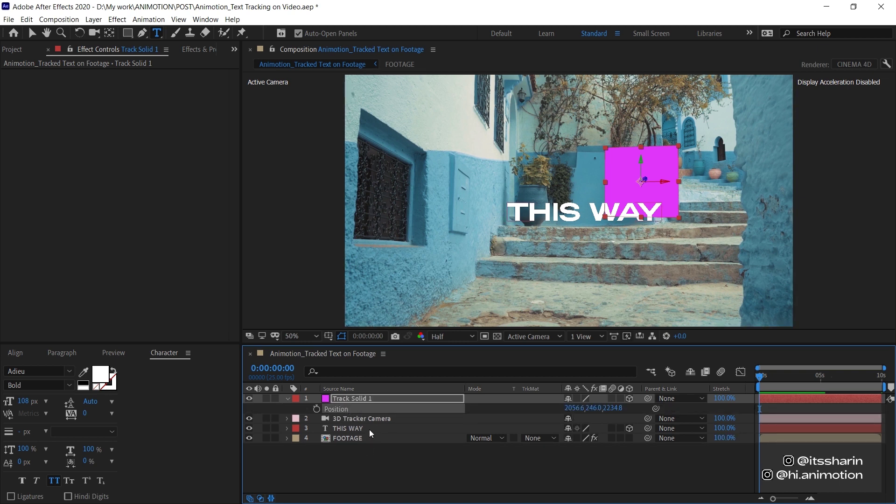
{"action": "left_click", "coordinate": [369, 430]}
{"action": "key", "text": "ctrl+v"}
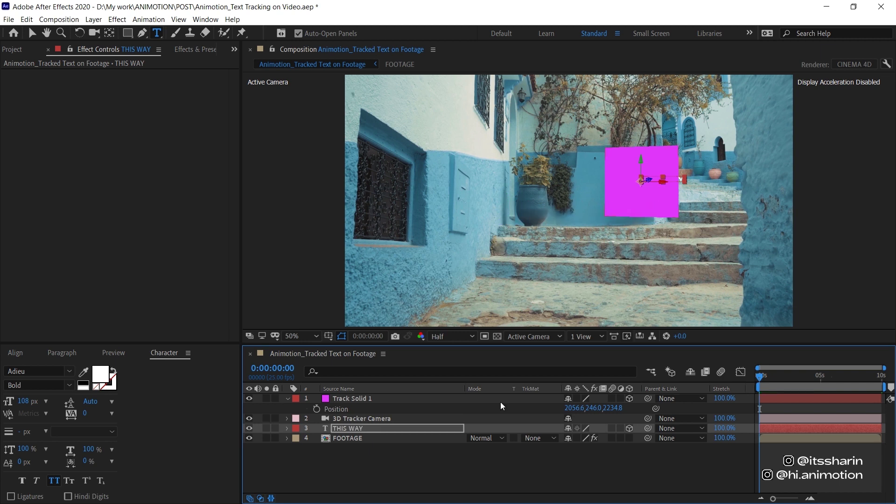
- Hide the magenta track solid, collapse its properties, and play back the repositioned THIS WAY text
{"action": "left_click", "coordinate": [249, 398]}
{"action": "left_click", "coordinate": [287, 399]}
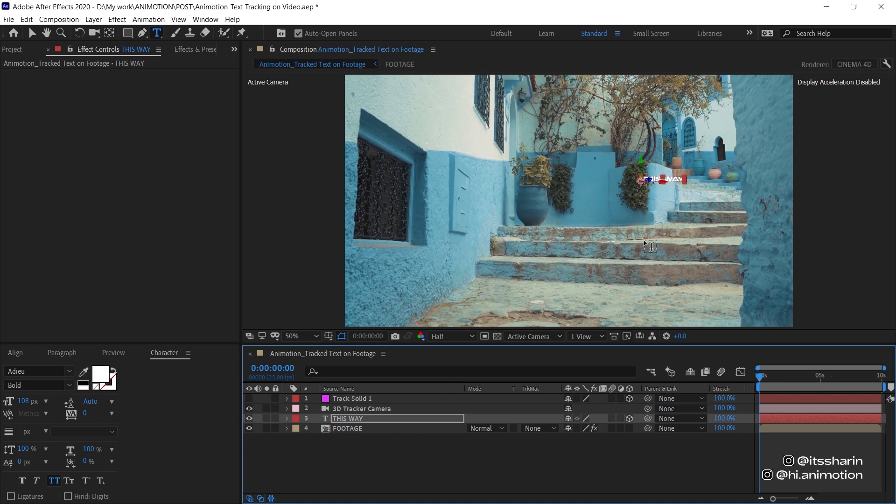
{"action": "key", "text": "space"}
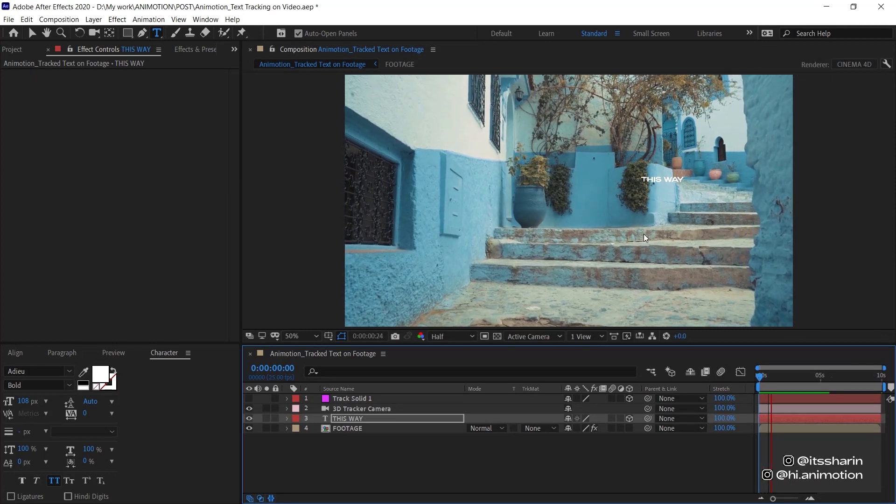
{"action": "key", "text": "space"}
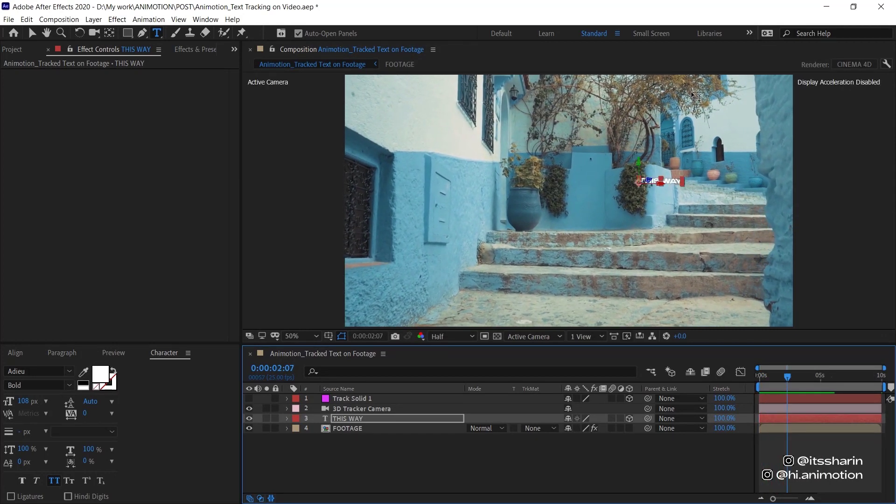
- Scale the THIS WAY text to 391%, shift it left in front of the blue wall between the plants, and return to 0:00:00:00
{"action": "key", "text": "s"}
{"action": "left_click_drag", "start_coordinate": [601, 428], "coordinate": [539, 201]}
{"action": "key", "text": "v"}
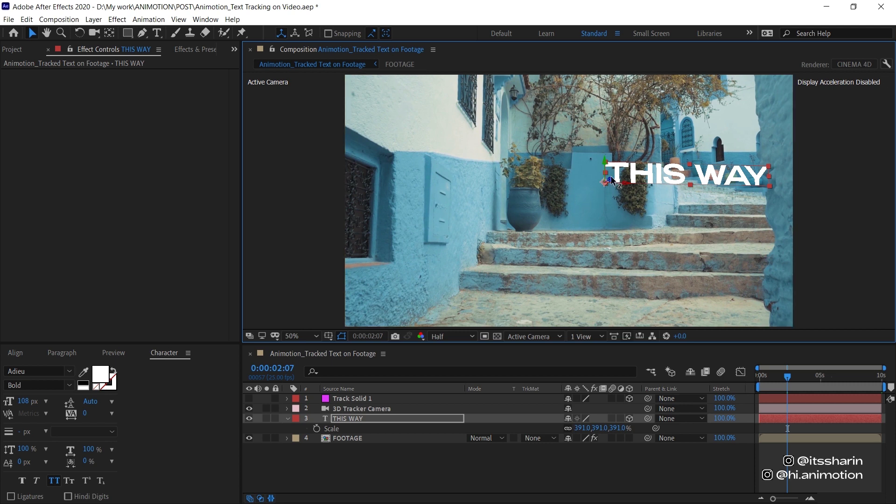
{"action": "left_click_drag", "start_coordinate": [605, 180], "coordinate": [569, 164]}
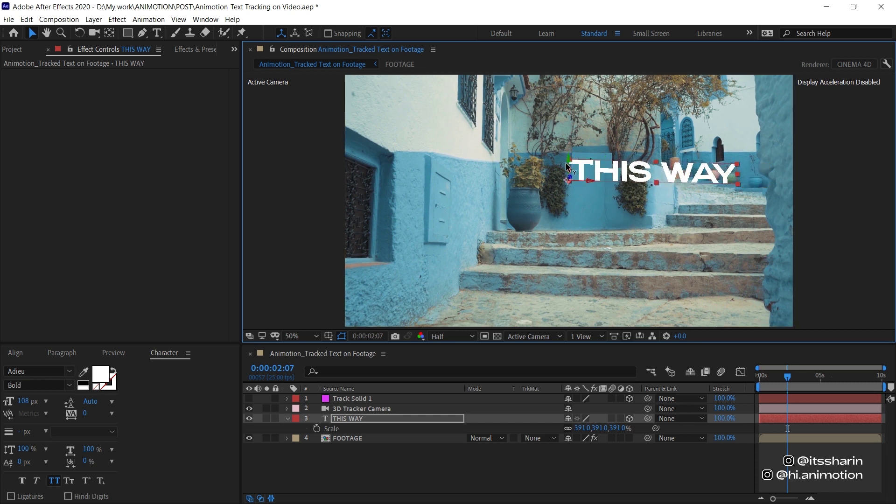
{"action": "left_click_drag", "start_coordinate": [788, 376], "coordinate": [500, 357]}
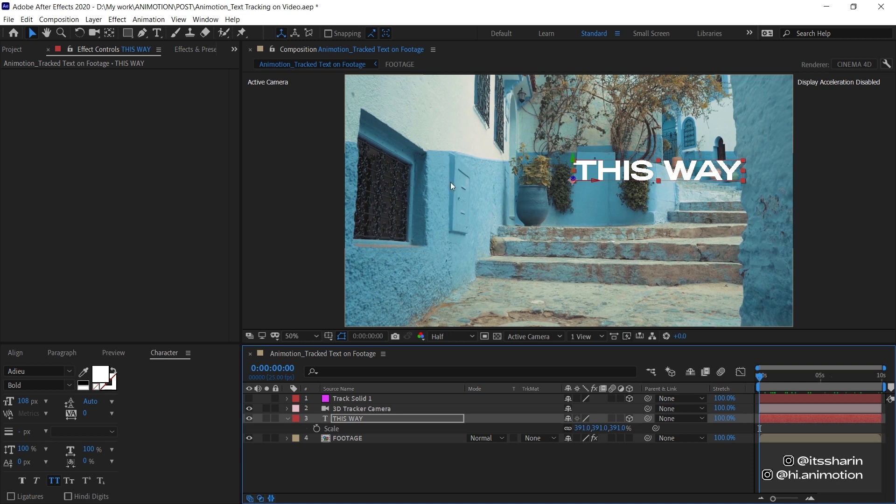
- Redisplay the FOOTAGE camera tracker's points and create a solid from those on the dark window grille
{"action": "left_click", "coordinate": [351, 439]}
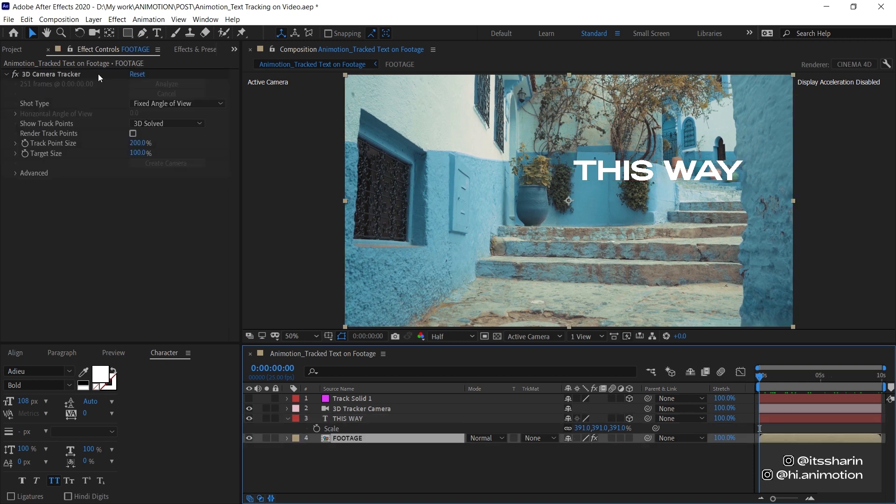
{"action": "left_click", "coordinate": [68, 74]}
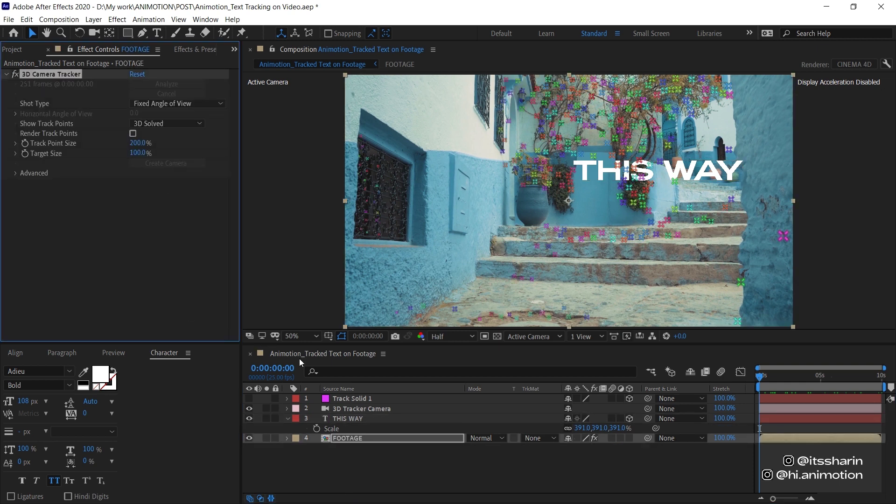
{"action": "left_click", "coordinate": [351, 439]}
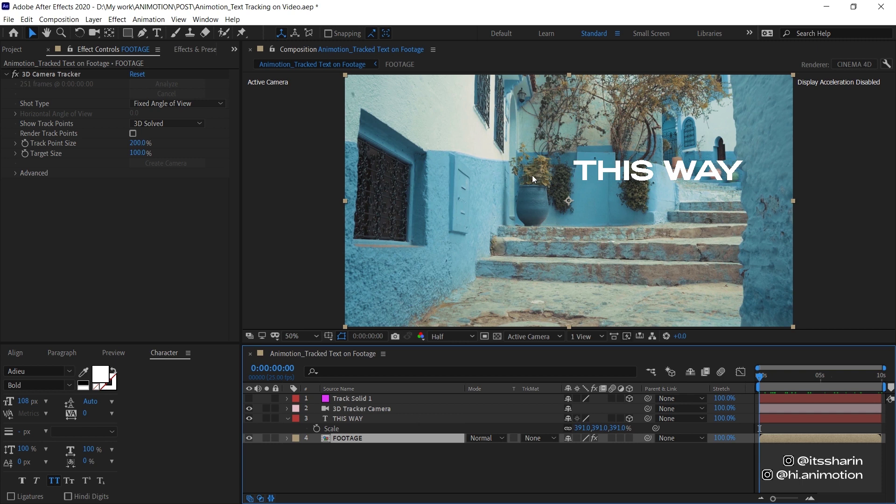
{"action": "left_click", "coordinate": [74, 75]}
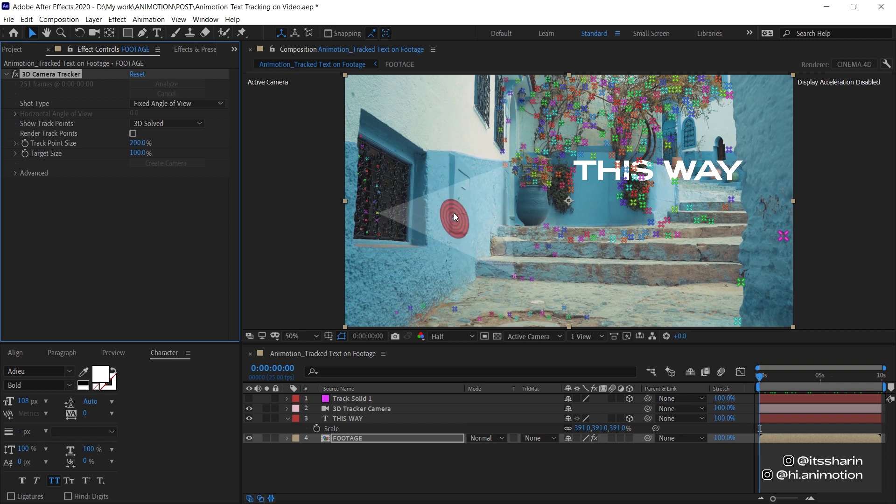
{"action": "right_click", "coordinate": [373, 176]}
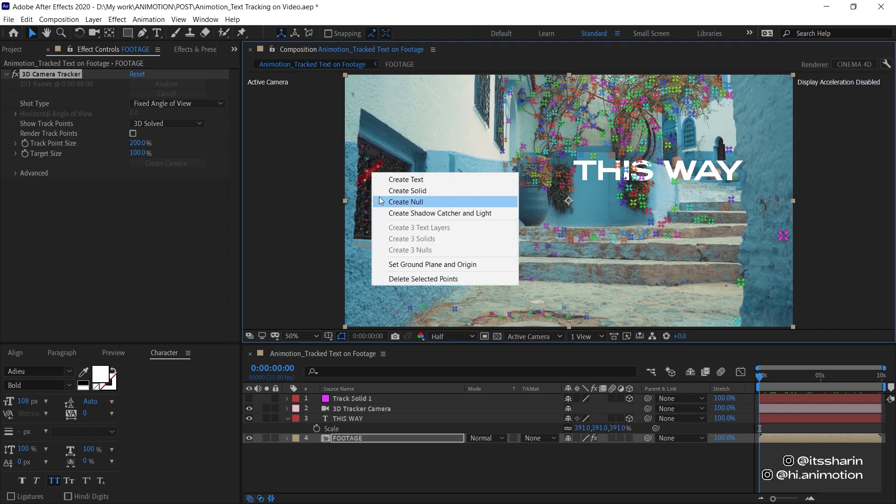
{"action": "left_click", "coordinate": [419, 189]}
- Scale the new red track solid to 379% and rotate it upright to line up with the left wall
{"action": "left_click", "coordinate": [369, 398]}
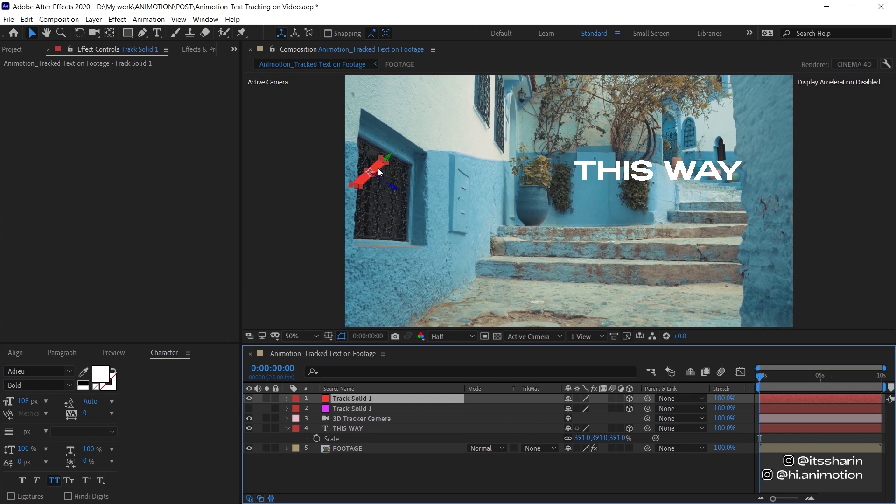
{"action": "key", "text": "s"}
{"action": "left_click_drag", "start_coordinate": [581, 409], "coordinate": [651, 408]}
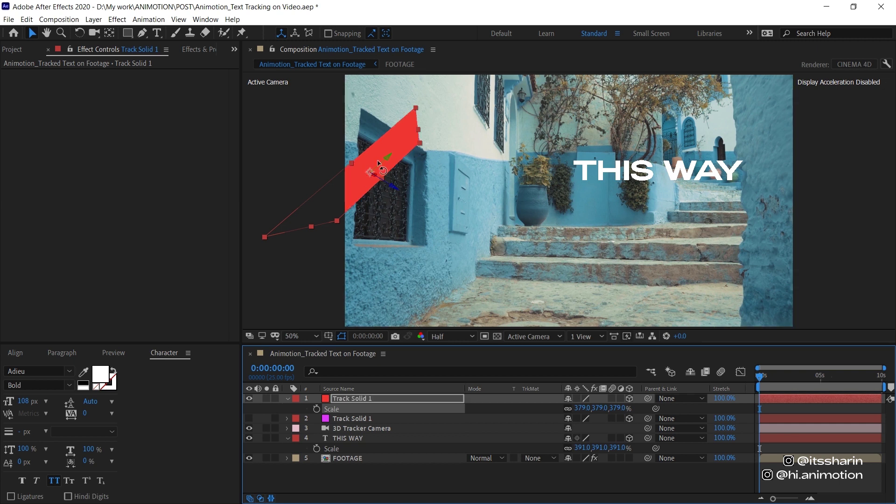
{"action": "key", "text": "w"}
{"action": "mouse_move", "coordinate": [380, 162]}
{"action": "left_mouse_down"}
{"action": "mouse_move", "coordinate": [392, 182]}
{"action": "mouse_move", "coordinate": [384, 166]}
{"action": "mouse_move", "coordinate": [385, 175]}
{"action": "left_mouse_up"}
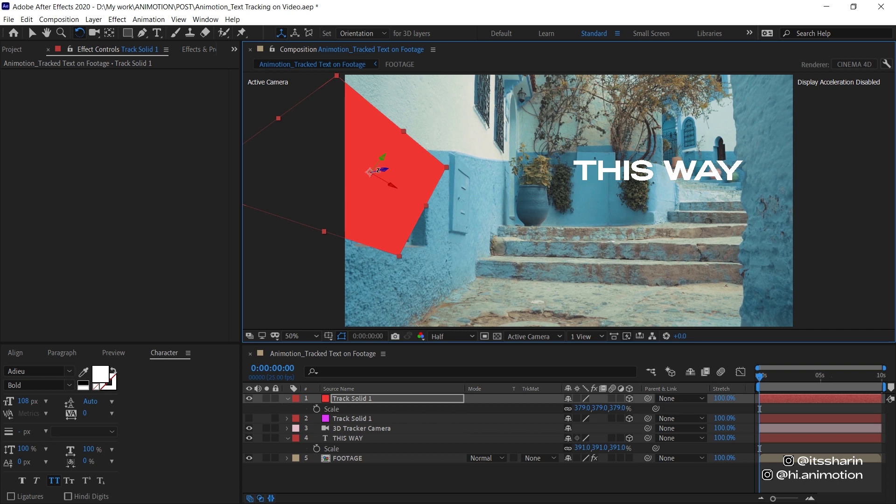
{"action": "left_click_drag", "start_coordinate": [382, 169], "coordinate": [391, 179]}
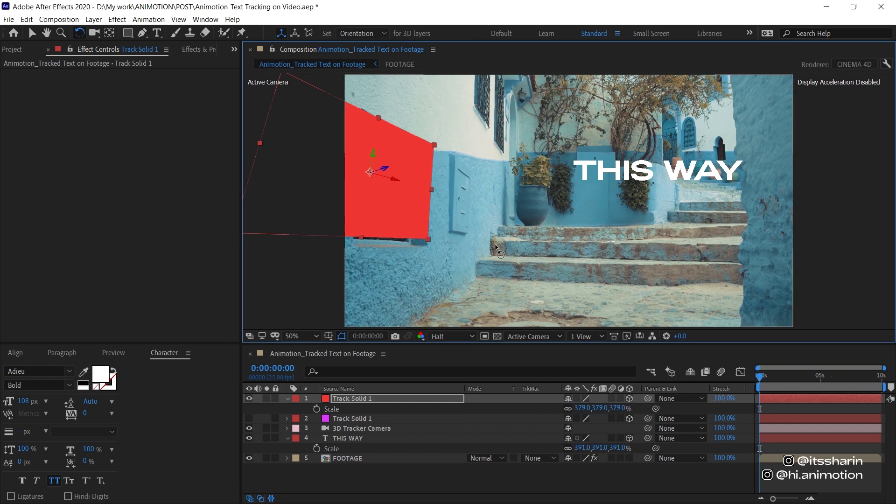
- Move the red solid along the wall between the window and the blue pot, refine its rotation, and preview its tracking
{"action": "key", "text": "v"}
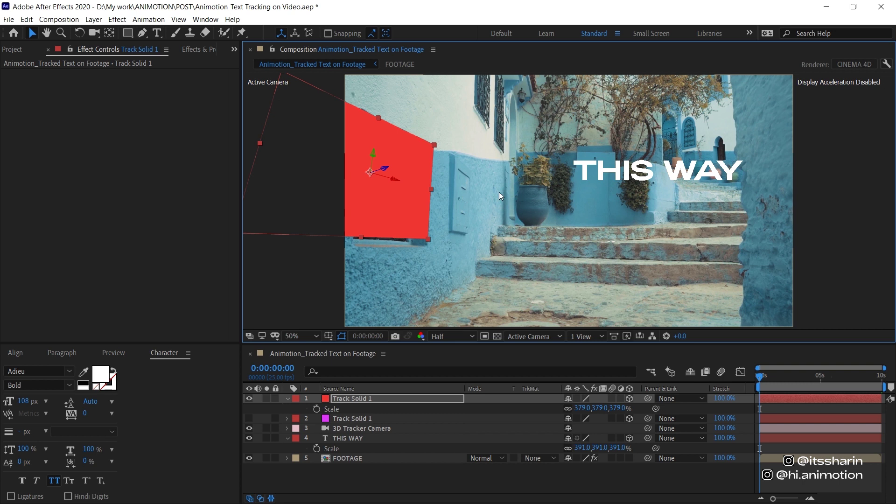
{"action": "left_click_drag", "start_coordinate": [394, 181], "coordinate": [485, 207]}
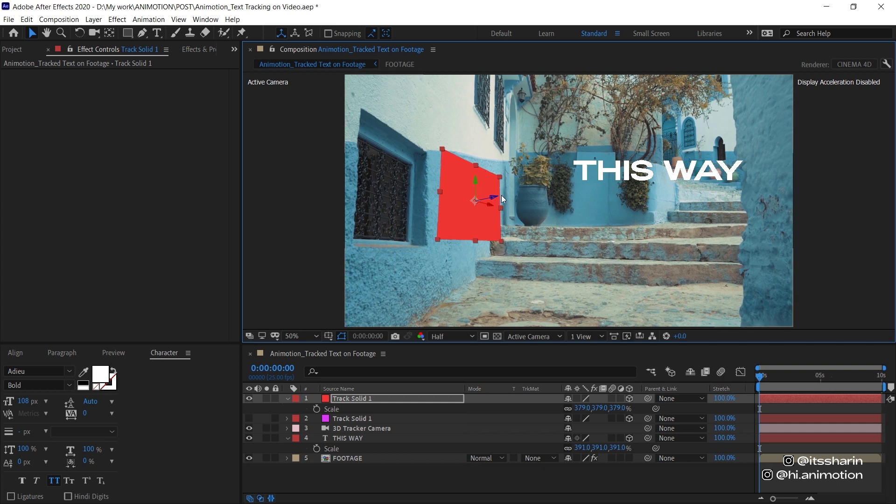
{"action": "key", "text": "w"}
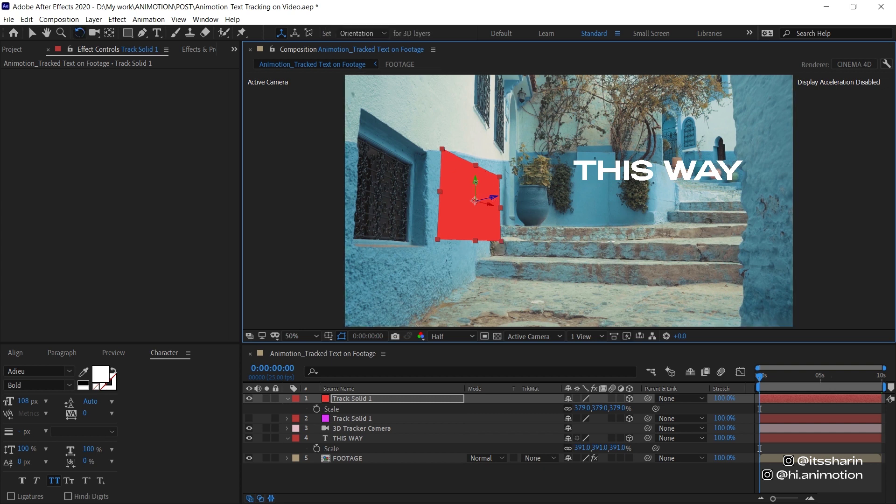
{"action": "left_click_drag", "start_coordinate": [440, 192], "coordinate": [446, 190]}
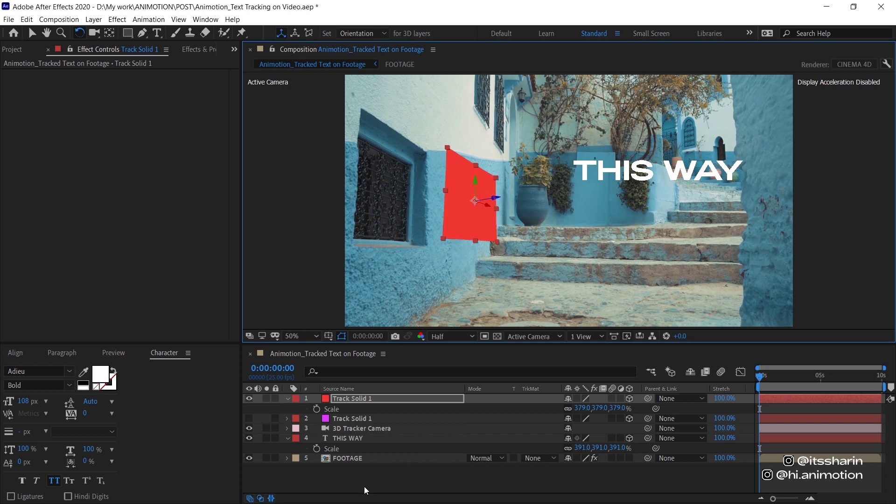
{"action": "left_click", "coordinate": [379, 477]}
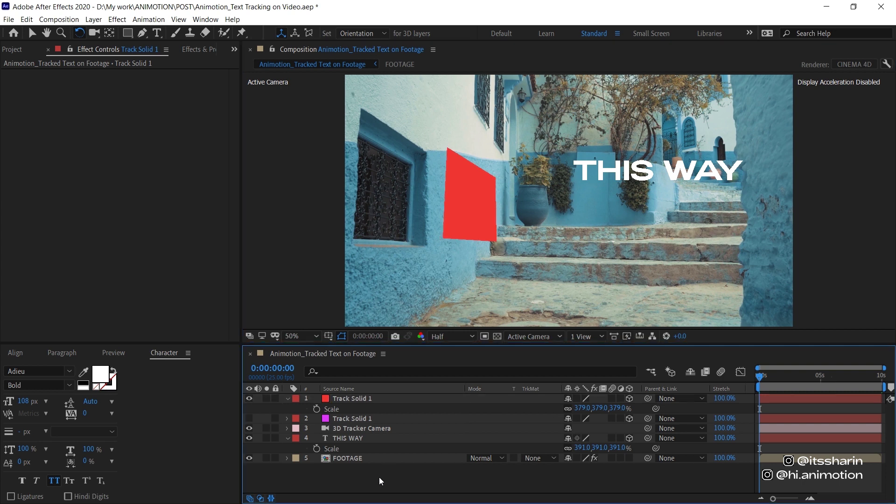
{"action": "key", "text": "space"}
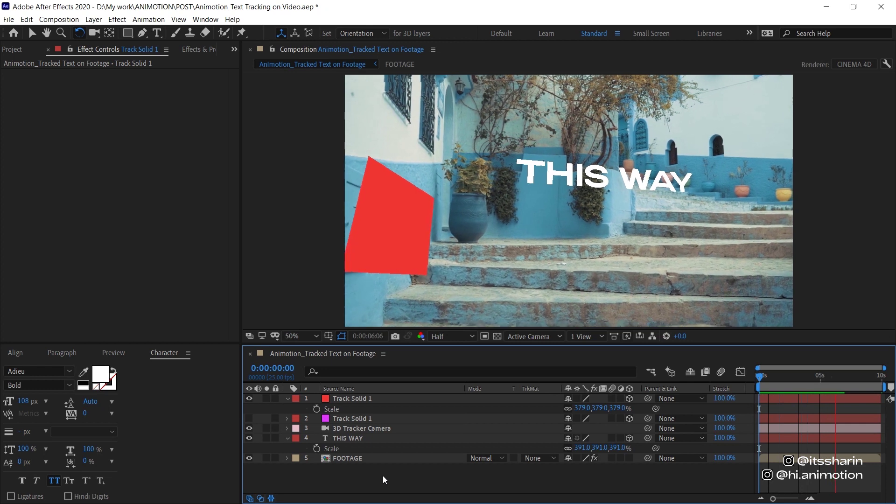
{"action": "key", "text": "space"}
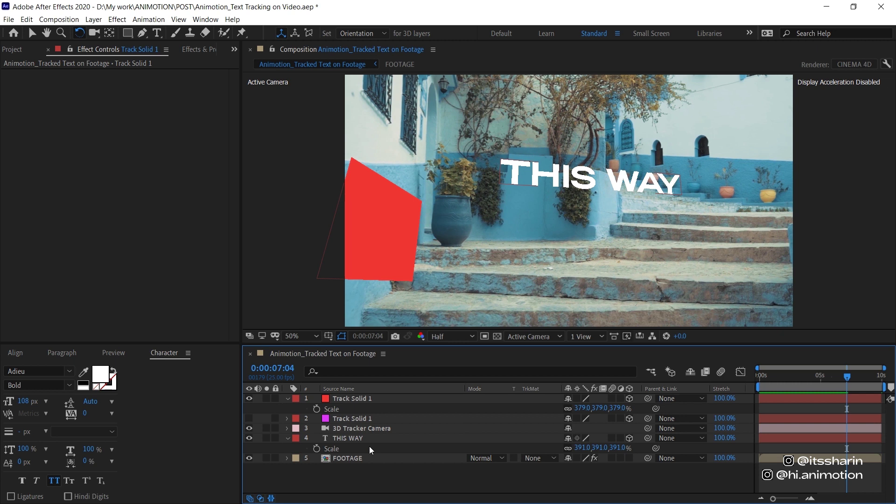
- Turn on Detailed Analysis in the advanced settings of the FOOTAGE layer's 3D Camera Tracker to re-analyze the shot
{"action": "left_click", "coordinate": [351, 458]}
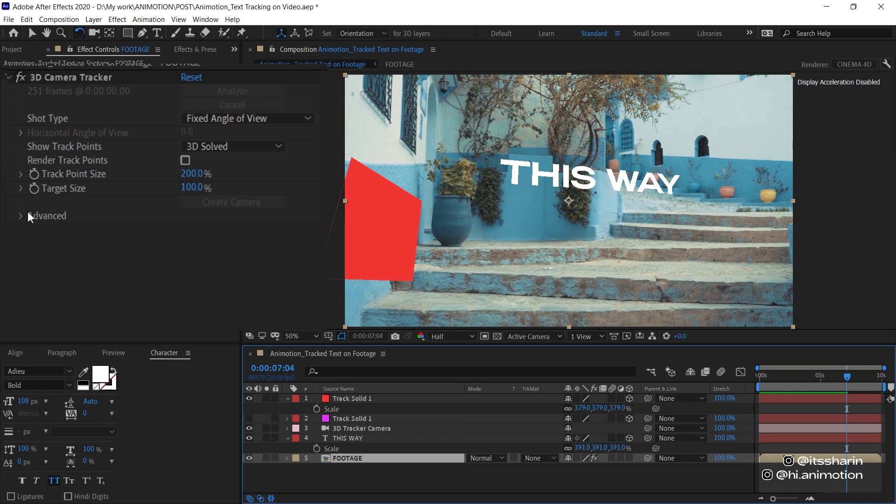
{"action": "left_click", "coordinate": [22, 216]}
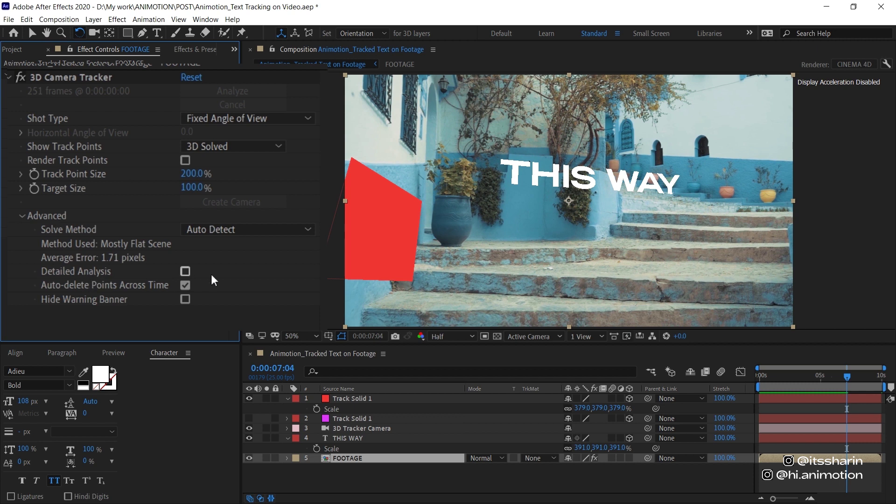
{"action": "left_click", "coordinate": [184, 272]}
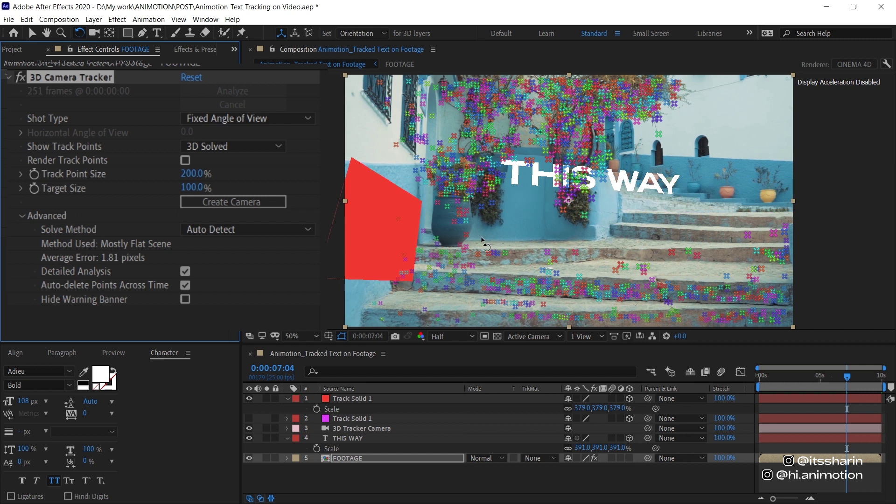
- Create a solid and camera from the new track points on the foliage above the blue pot, and select the new 3D Tracker Camera
{"action": "left_click", "coordinate": [368, 458]}
{"action": "left_click", "coordinate": [371, 458]}
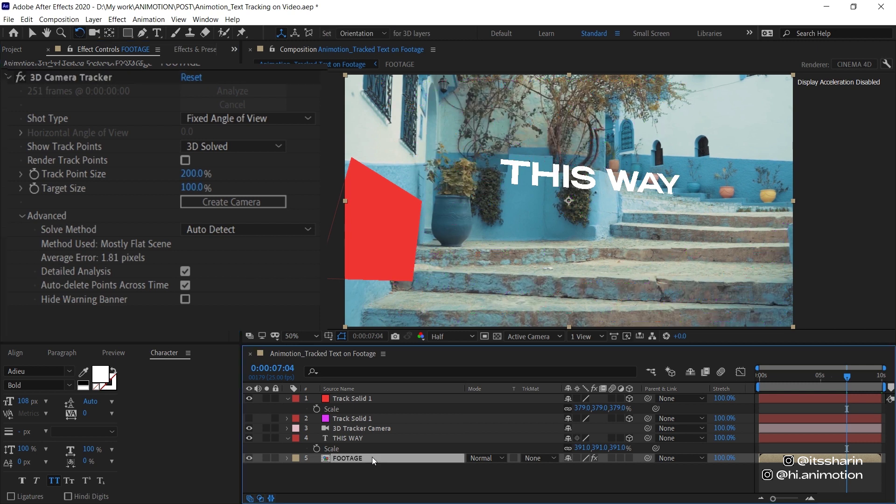
{"action": "left_click", "coordinate": [91, 77]}
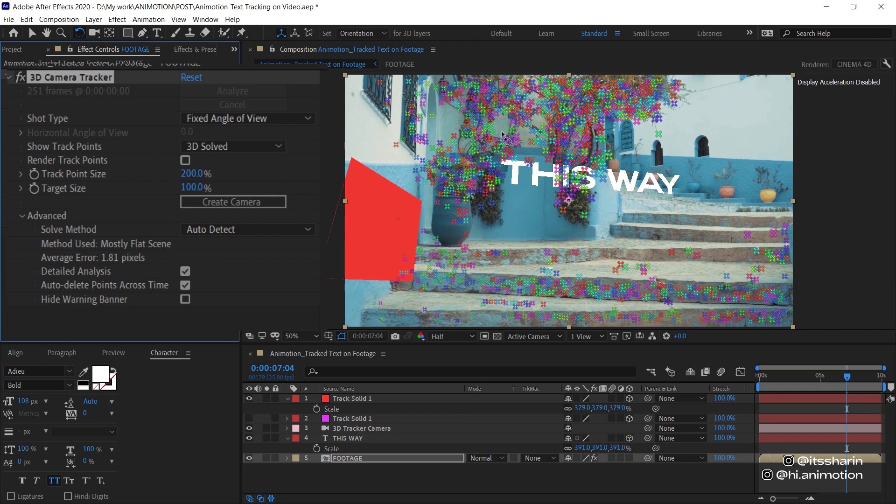
{"action": "key", "text": "v"}
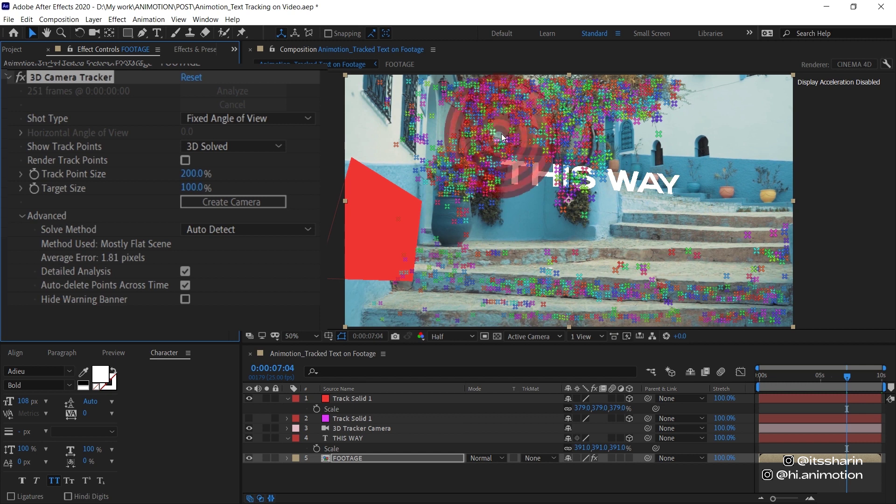
{"action": "right_click", "coordinate": [499, 128]}
{"action": "left_click", "coordinate": [542, 148]}
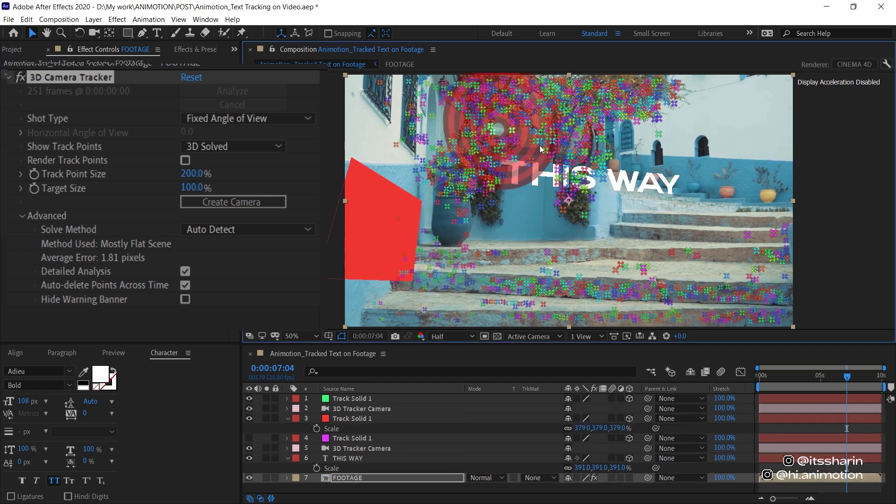
{"action": "left_click", "coordinate": [396, 409]}
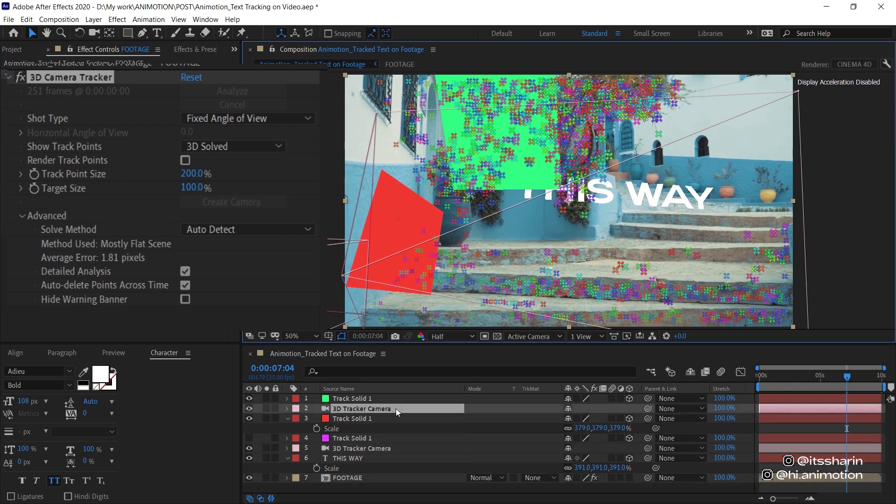
- Compare the positions and motion paths of the old and new 3D Tracker Cameras in a two-view horizontal layout
{"action": "left_click", "coordinate": [384, 451]}
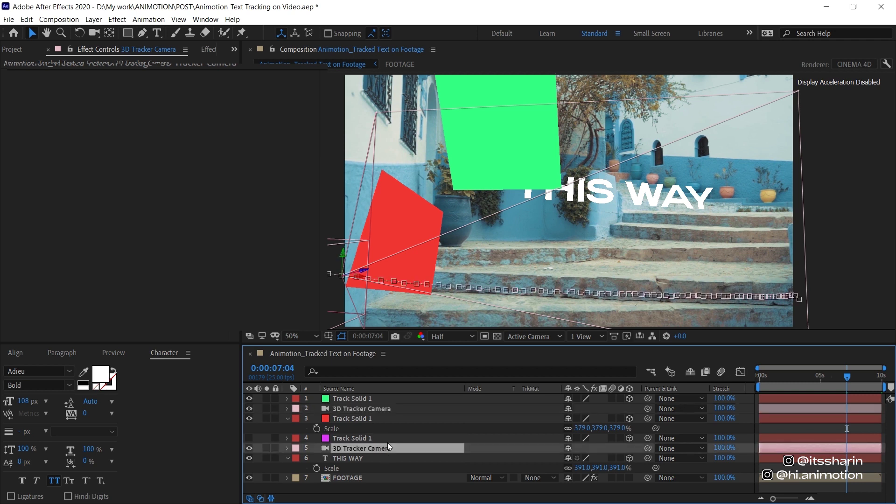
{"action": "left_click", "coordinate": [388, 408]}
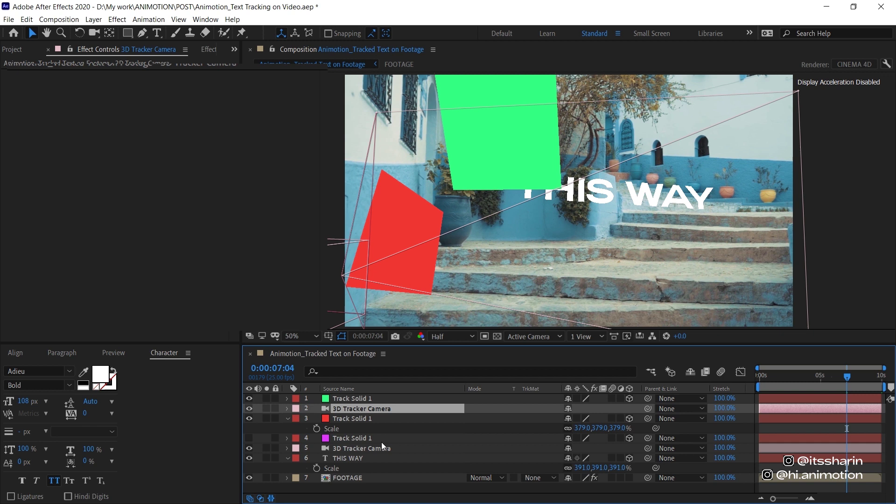
{"action": "left_click", "coordinate": [593, 338]}
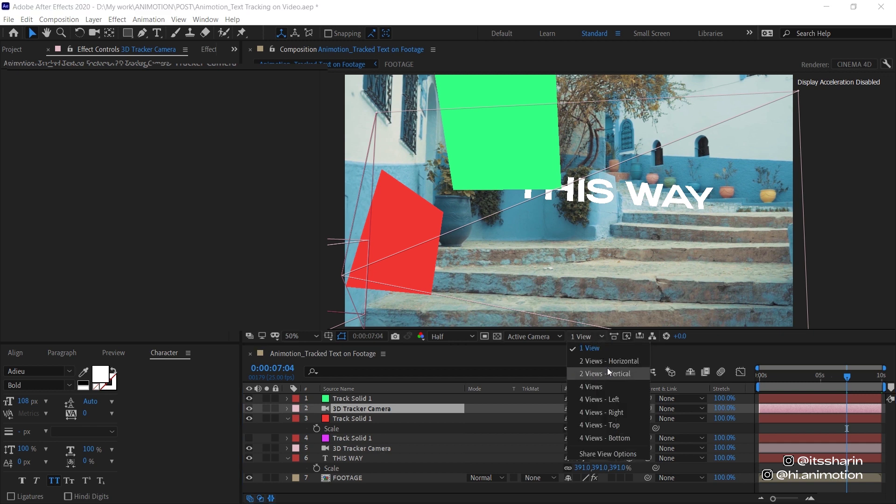
{"action": "left_click", "coordinate": [616, 362]}
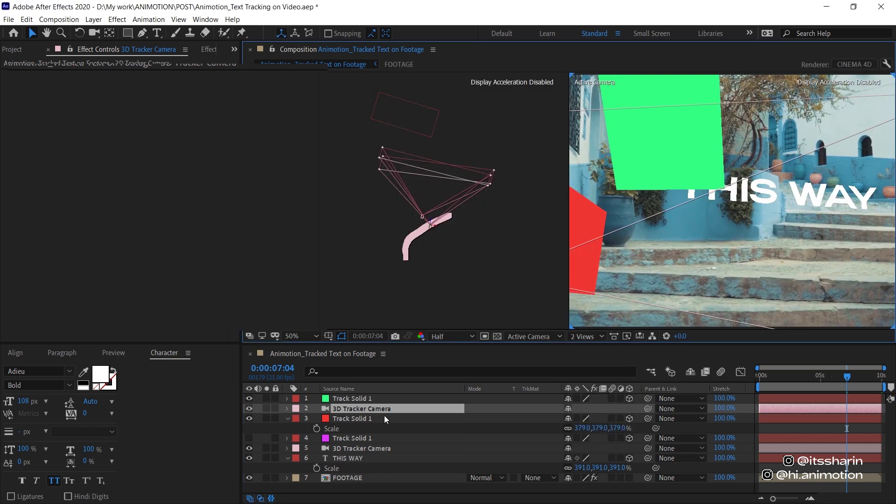
{"action": "scroll", "coordinate": [455, 253], "scroll_direction": "up", "scroll_amount": 3}
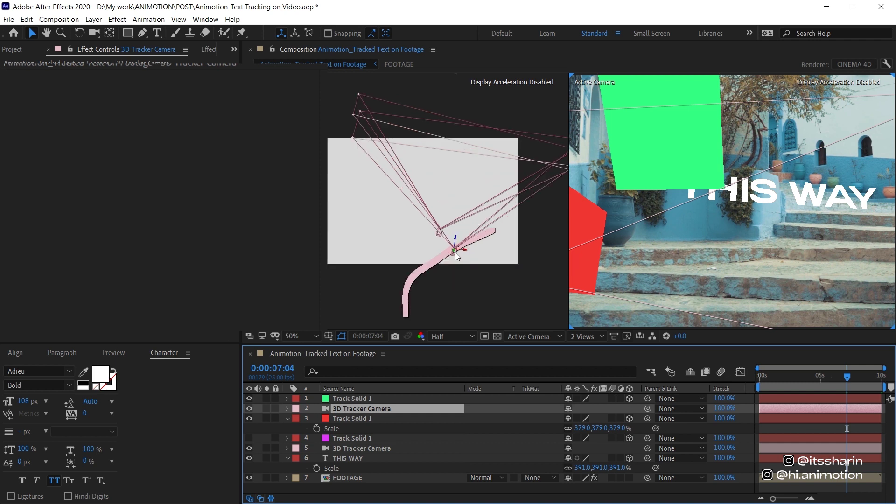
{"action": "left_click", "coordinate": [358, 448]}
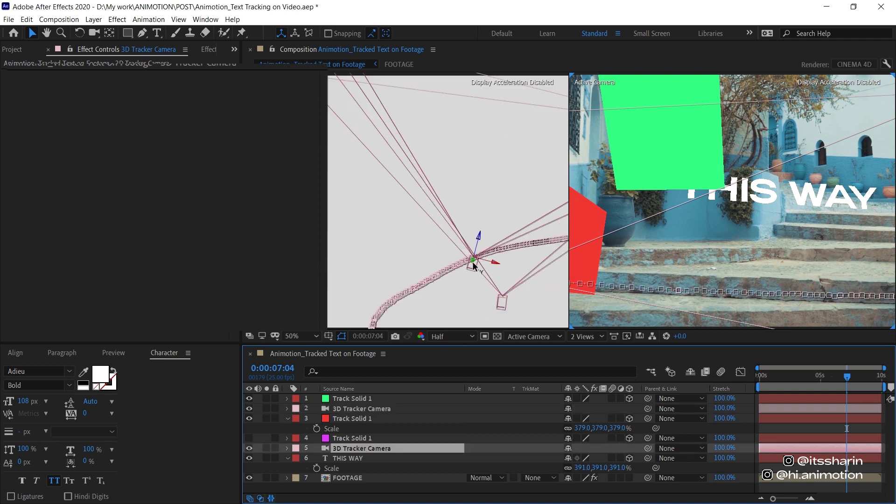
{"action": "scroll", "coordinate": [516, 251], "scroll_direction": "down", "scroll_amount": 3}
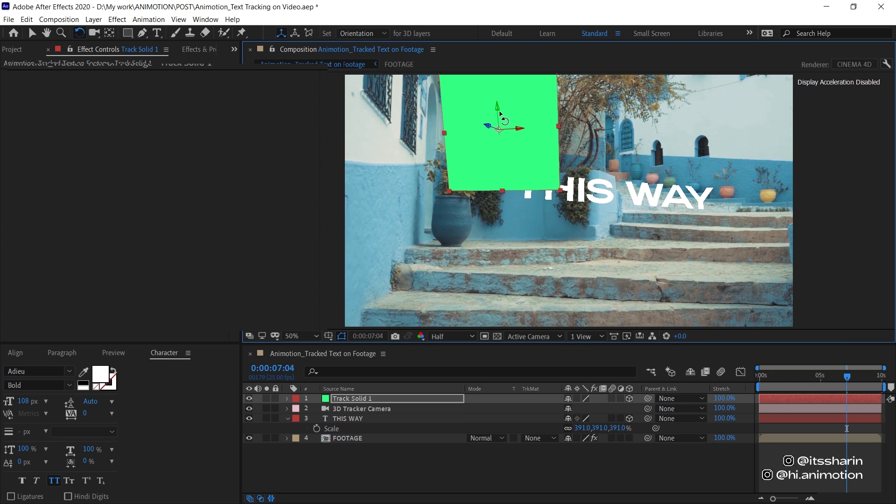
- Rotate the green track solid to face the camera, apply its position to the THIS WAY text, and hide the solid
{"action": "left_click_drag", "start_coordinate": [511, 140], "coordinate": [516, 136]}
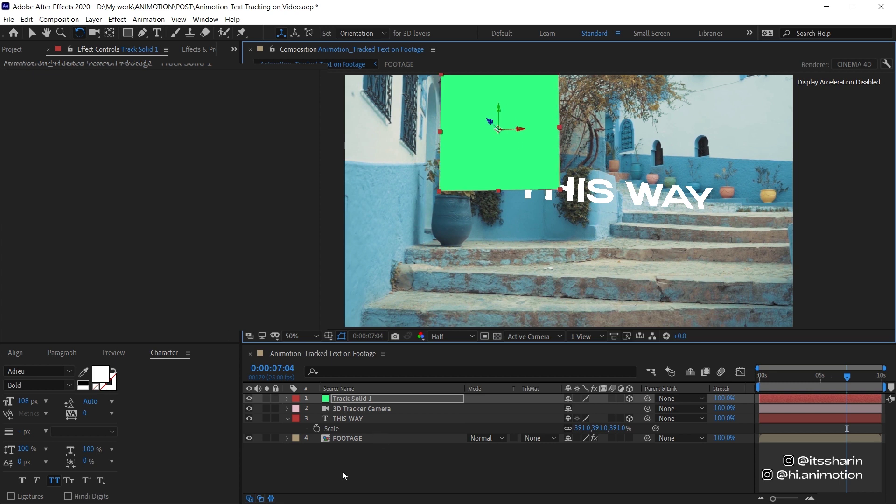
{"action": "left_click", "coordinate": [354, 419]}
{"action": "left_click", "coordinate": [360, 399]}
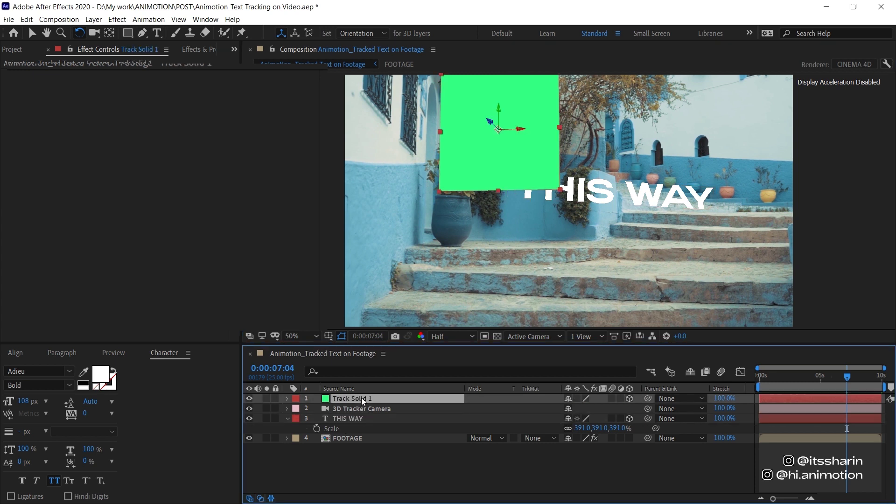
{"action": "key", "text": "p"}
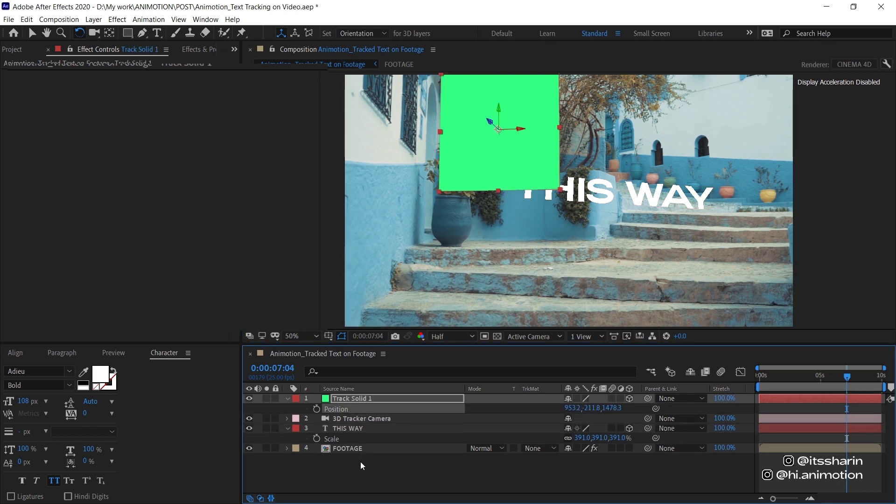
{"action": "left_click", "coordinate": [363, 426]}
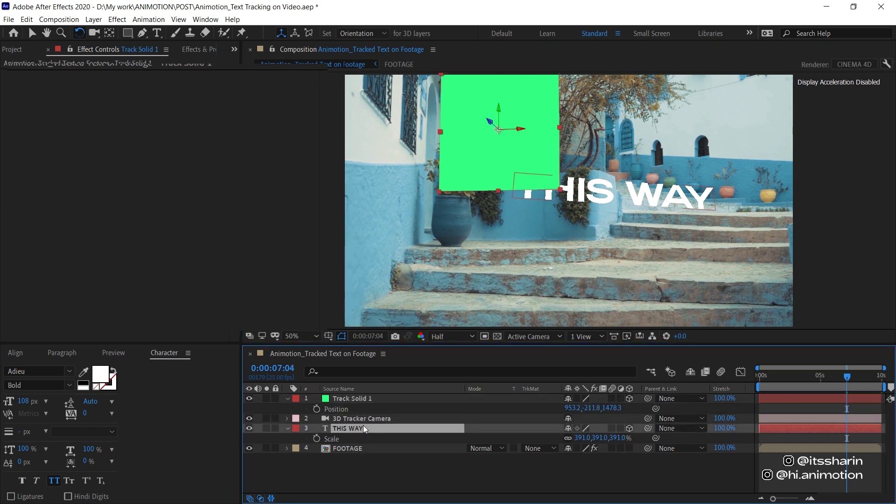
{"action": "left_click", "coordinate": [249, 399]}
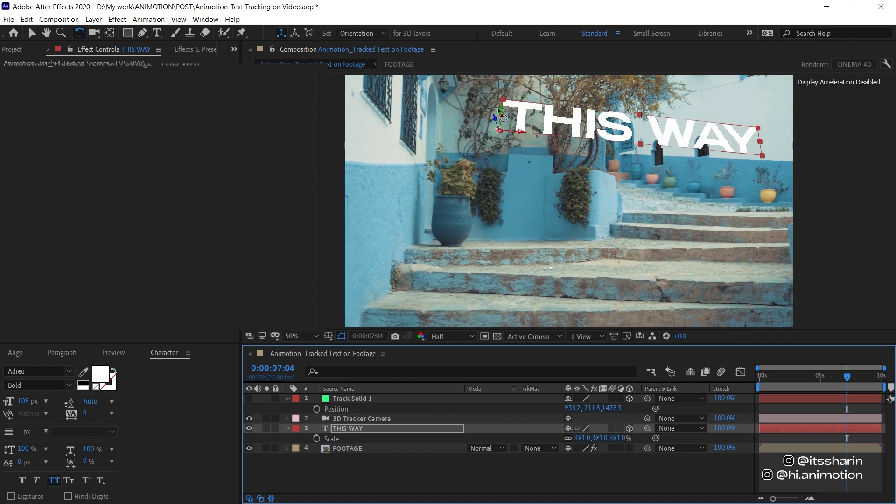
- Rotate the THIS WAY text to straighten it, set its scale to 200%, and check it near the shot's start
{"action": "left_click_drag", "start_coordinate": [700, 130], "coordinate": [735, 122]}
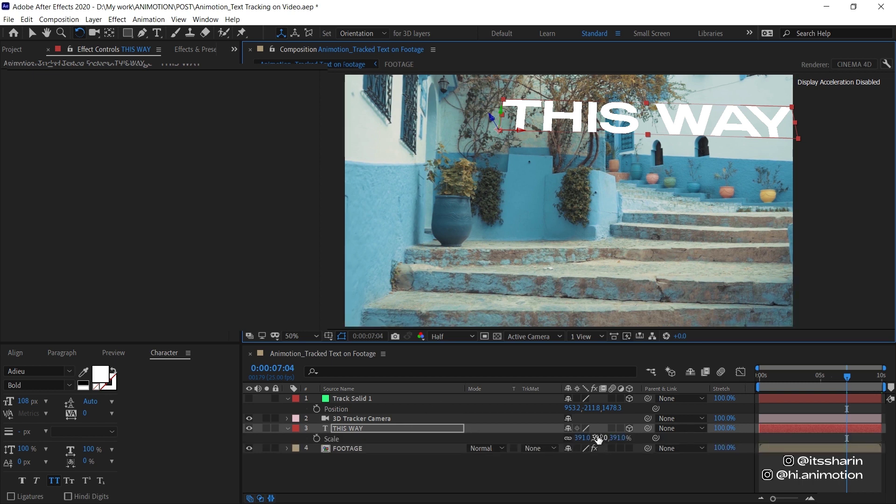
{"action": "left_click_drag", "start_coordinate": [599, 440], "coordinate": [494, 242]}
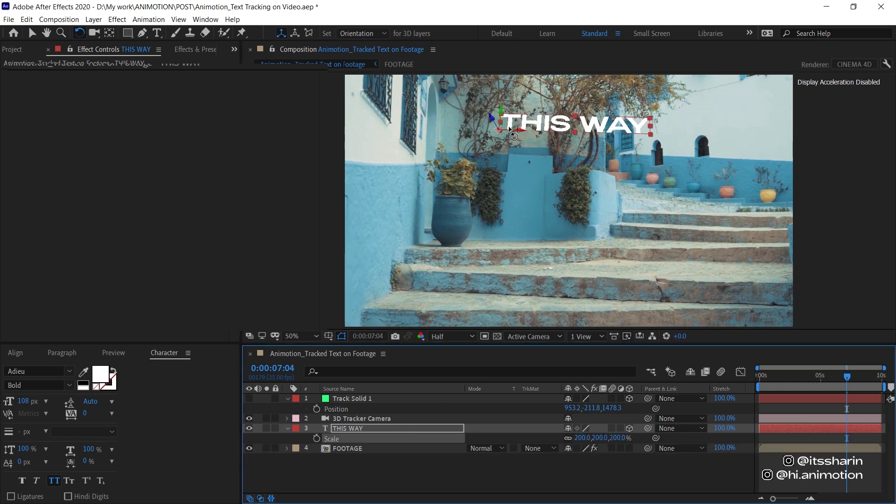
{"action": "left_click", "coordinate": [777, 376]}
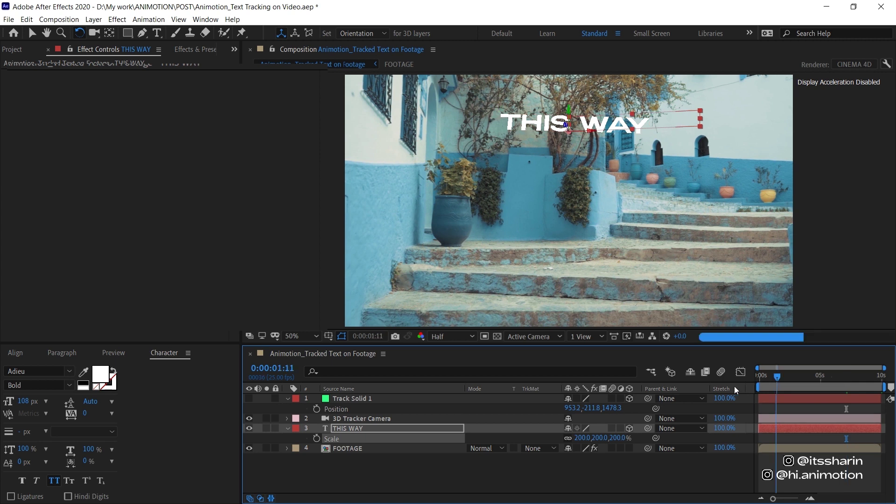
- At the first frame, change the Solve Method of the FOOTAGE layer's 3D Camera Tracker to Typical
{"action": "key", "text": "Home"}
{"action": "left_click", "coordinate": [348, 448]}
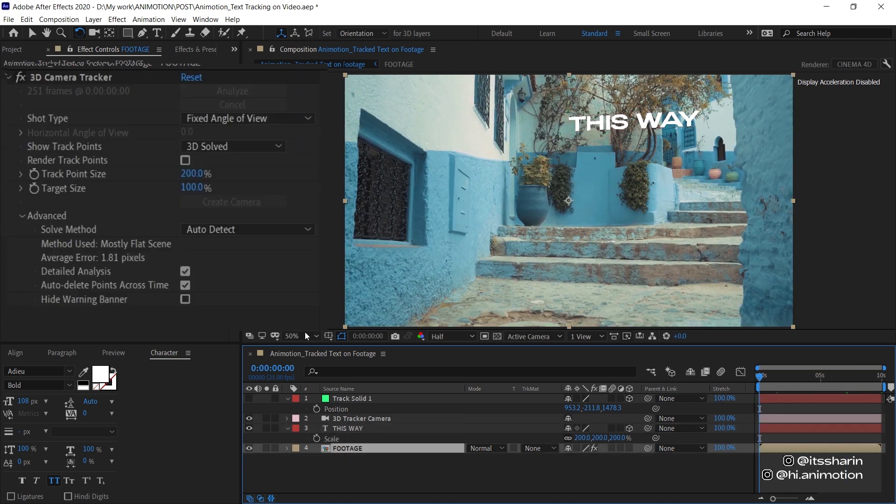
{"action": "left_click", "coordinate": [76, 76]}
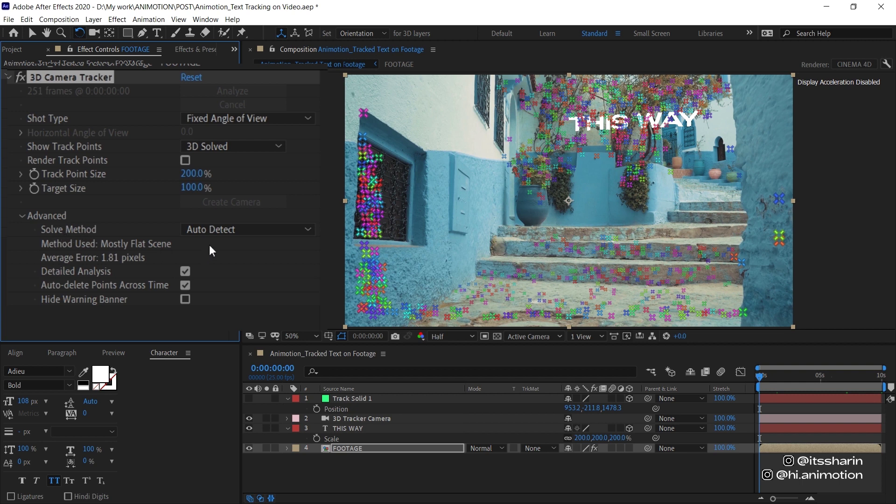
{"action": "left_click", "coordinate": [296, 231]}
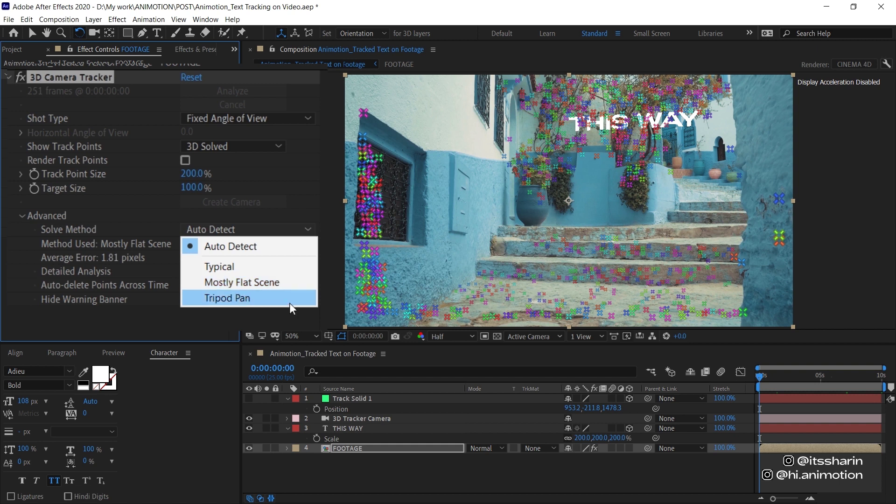
{"action": "left_click", "coordinate": [277, 264]}
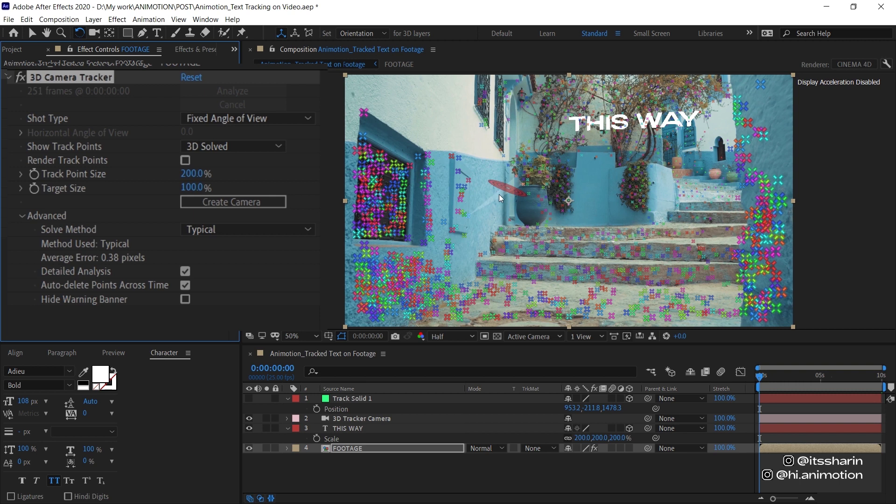
- Create a solid and camera from the track points on the left wall's panel, and delete the green solid and previous camera
{"action": "key", "text": "v"}
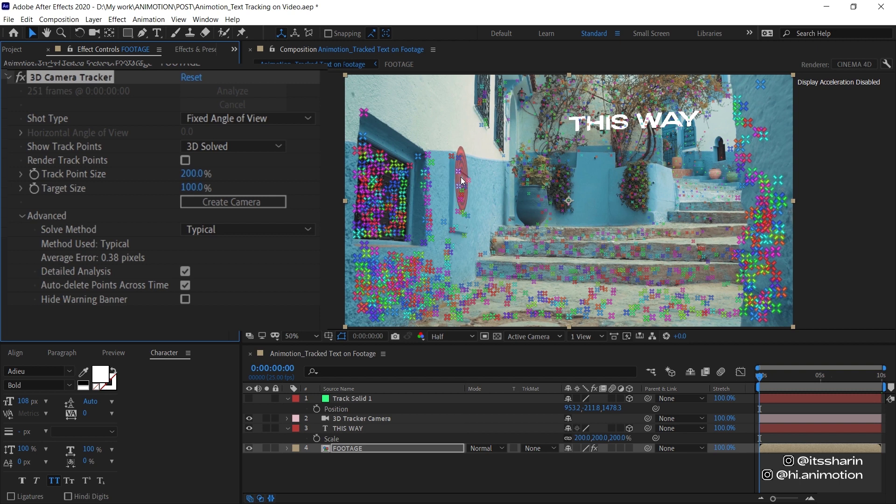
{"action": "right_click", "coordinate": [460, 179]}
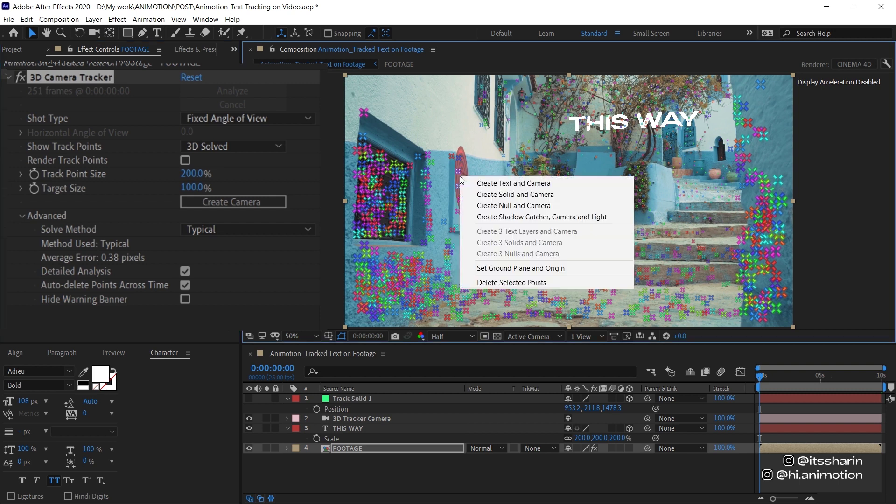
{"action": "left_click", "coordinate": [565, 195]}
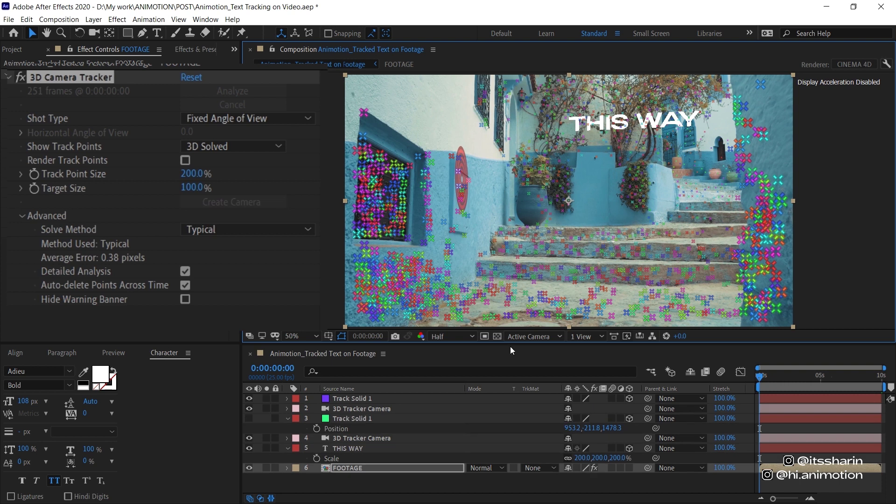
{"action": "left_click", "coordinate": [355, 438]}
{"action": "left_click", "coordinate": [367, 418], "text": "ctrl"}
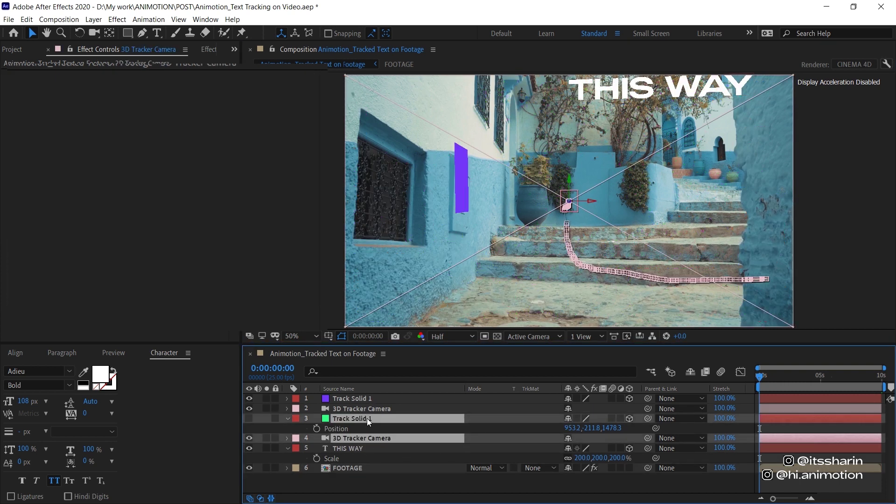
{"action": "key", "text": "Delete"}
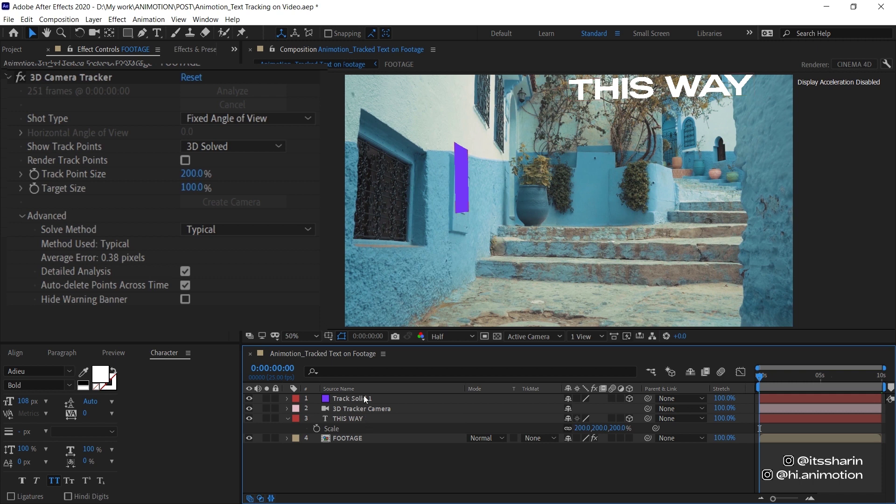
- Copy the purple track solid's position onto the THIS WAY text, and hide the solid
{"action": "left_click", "coordinate": [363, 398]}
{"action": "key", "text": "p"}
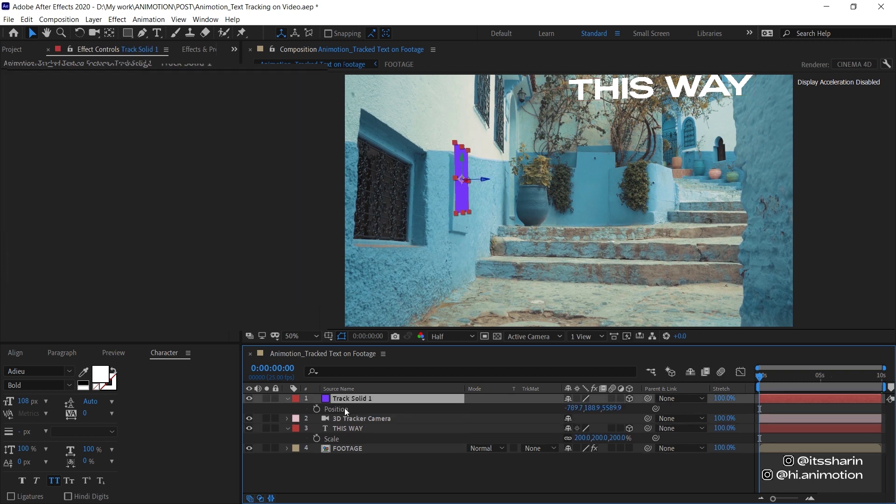
{"action": "left_click", "coordinate": [345, 408]}
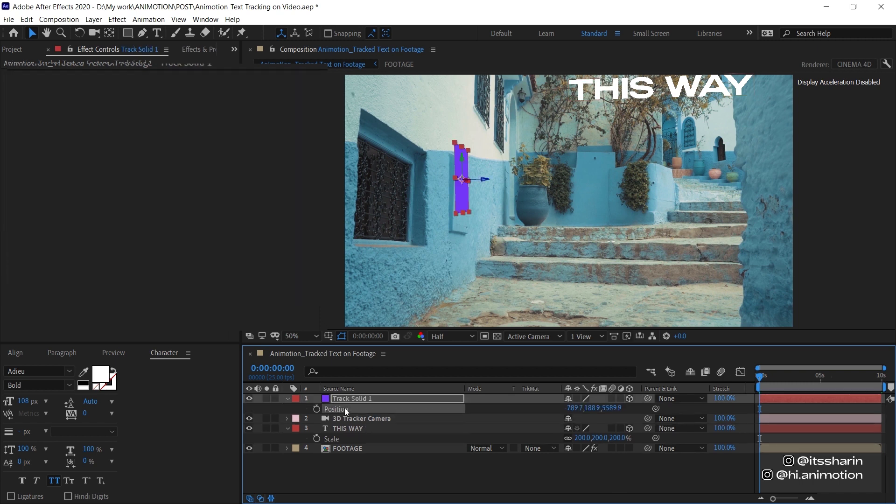
{"action": "left_click", "coordinate": [378, 429]}
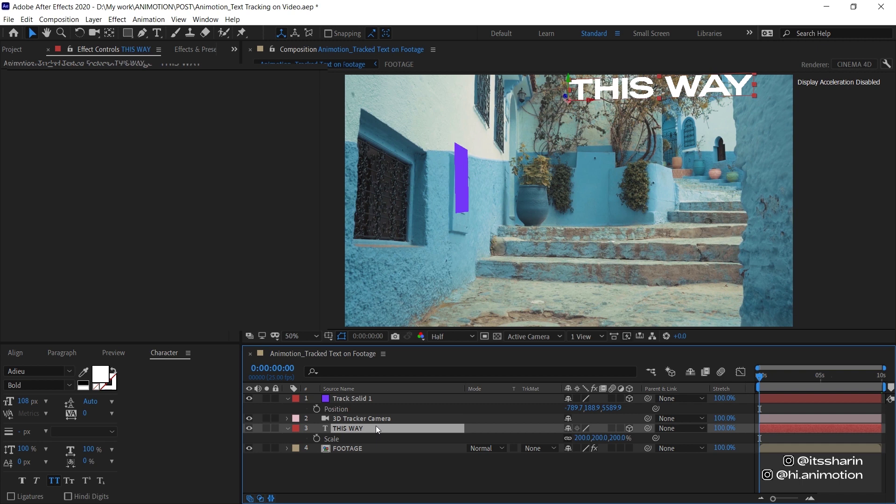
{"action": "key", "text": "ctrl+v"}
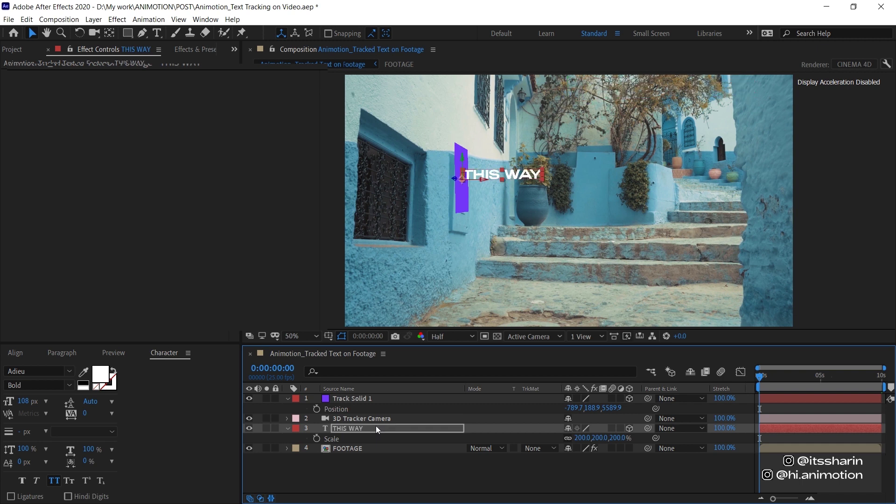
{"action": "left_click", "coordinate": [250, 398]}
- Rotate the THIS WAY text to lie along the left wall and preview its tracking
{"action": "key", "text": "w"}
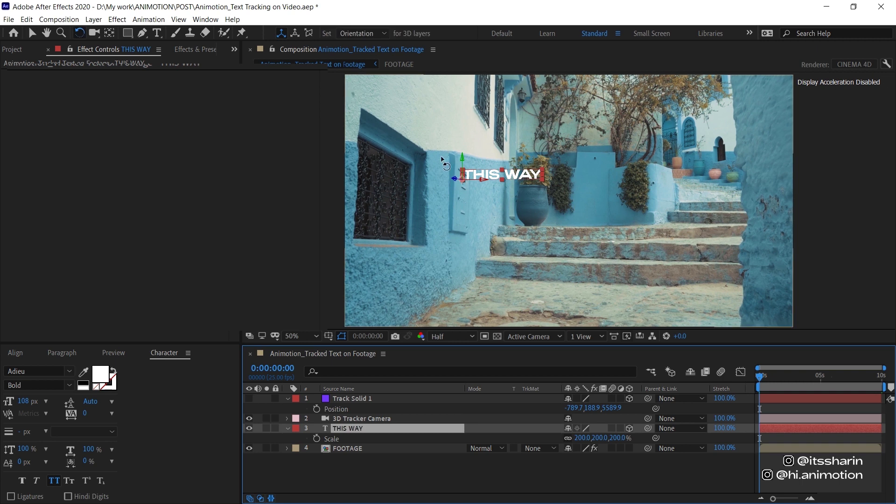
{"action": "left_click_drag", "start_coordinate": [495, 159], "coordinate": [480, 159]}
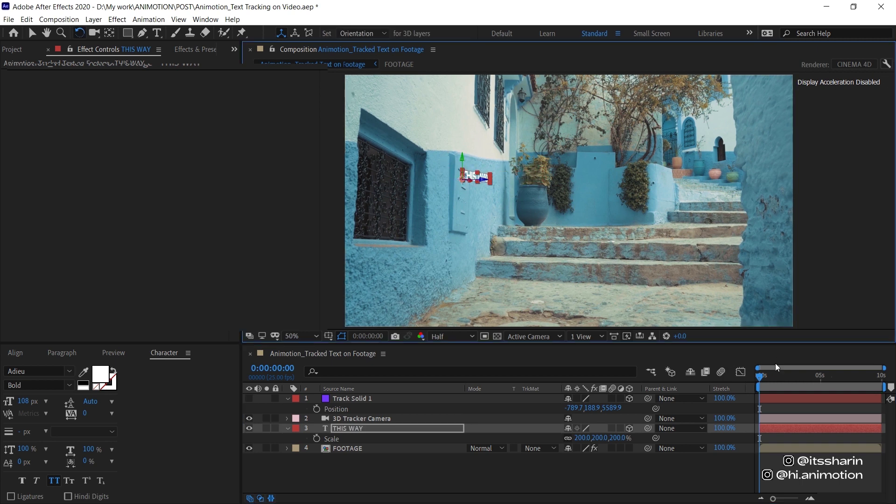
{"action": "left_click_drag", "start_coordinate": [761, 376], "coordinate": [780, 375]}
{"action": "key", "text": "space"}
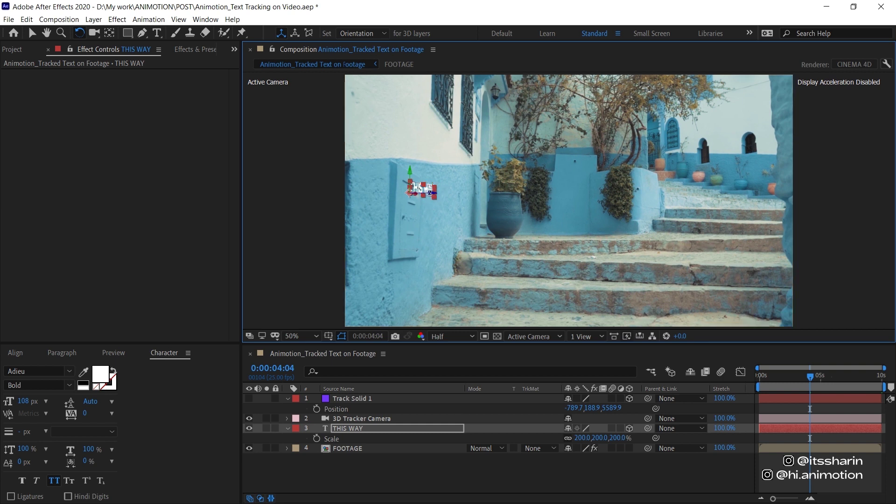
- Move the THIS WAY text above the wall panel, scale it to 600%, and preview its tracking
{"action": "key", "text": "s"}
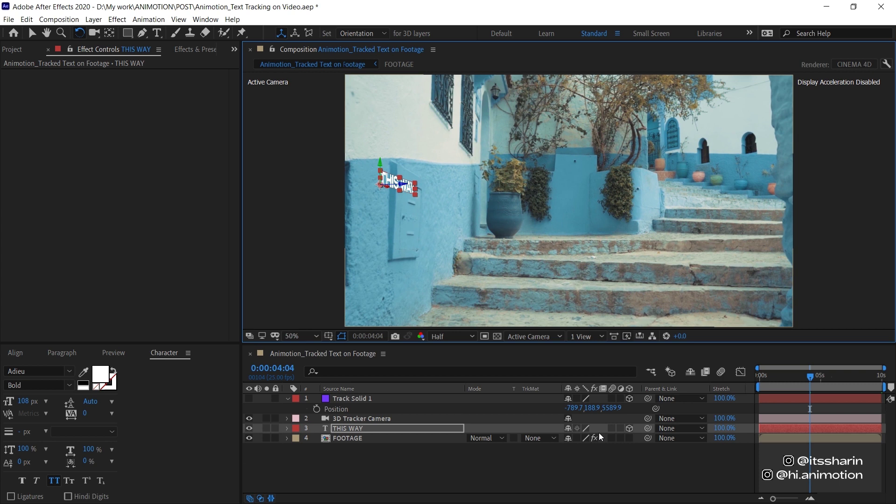
{"action": "key", "text": "s"}
{"action": "left_click_drag", "start_coordinate": [599, 438], "coordinate": [654, 438]}
{"action": "key", "text": "v"}
{"action": "key", "text": "space"}
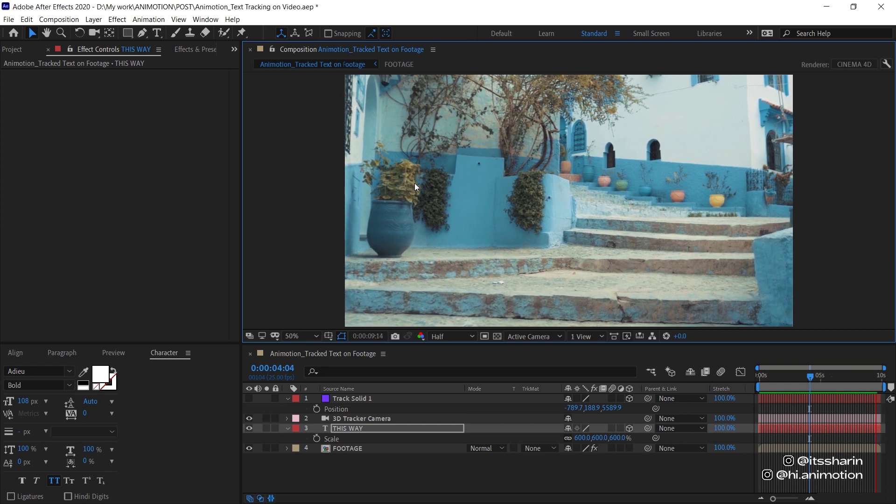
- Scale the THIS WAY text on the left wall to 800% and return to the start of the composition
{"action": "left_click", "coordinate": [770, 382]}
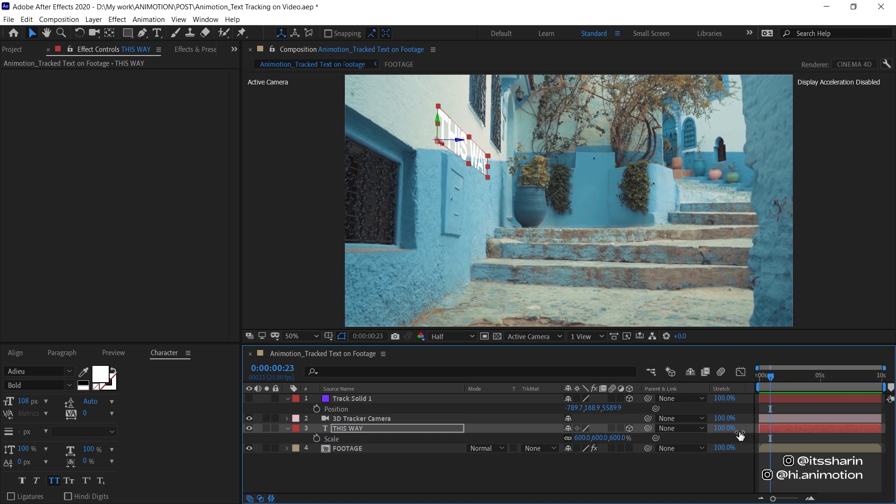
{"action": "key", "text": "Home"}
- Create a null from a 3D Camera Tracker point on the stairs at 0:00:06:16 and rotate it slightly
{"action": "left_click", "coordinate": [341, 449]}
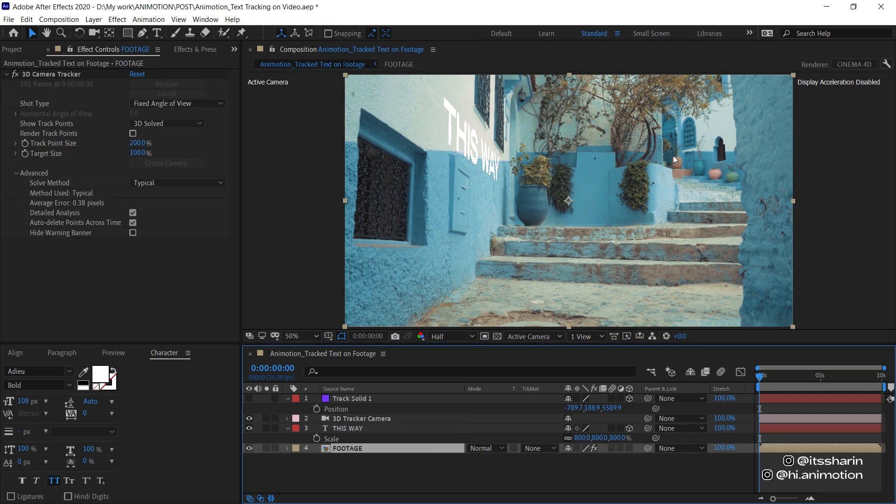
{"action": "left_click_drag", "start_coordinate": [778, 374], "coordinate": [839, 367]}
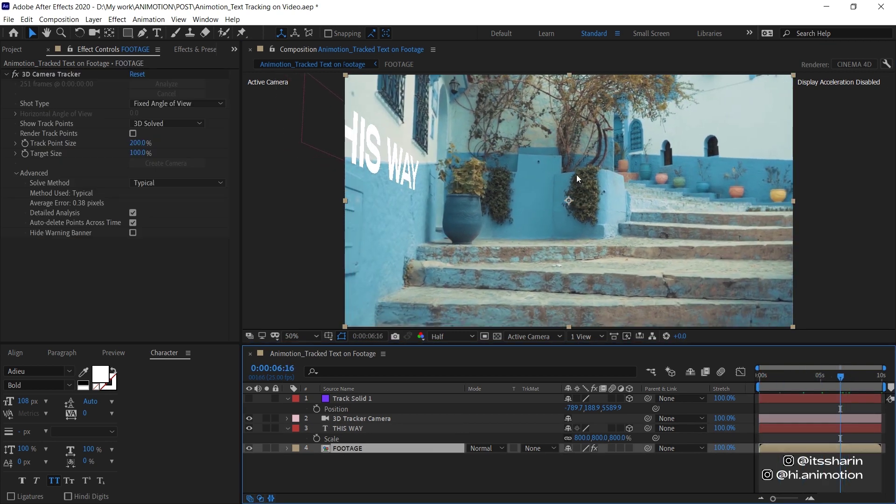
{"action": "left_click", "coordinate": [52, 75]}
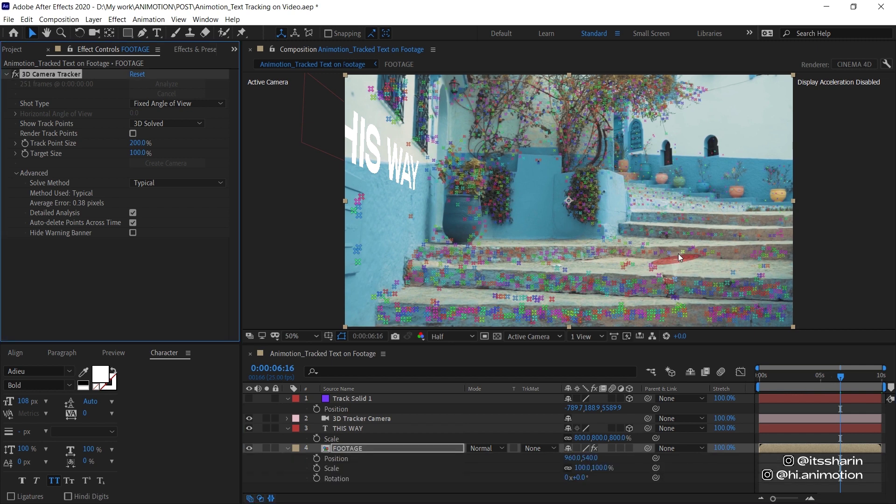
{"action": "left_click", "coordinate": [648, 245]}
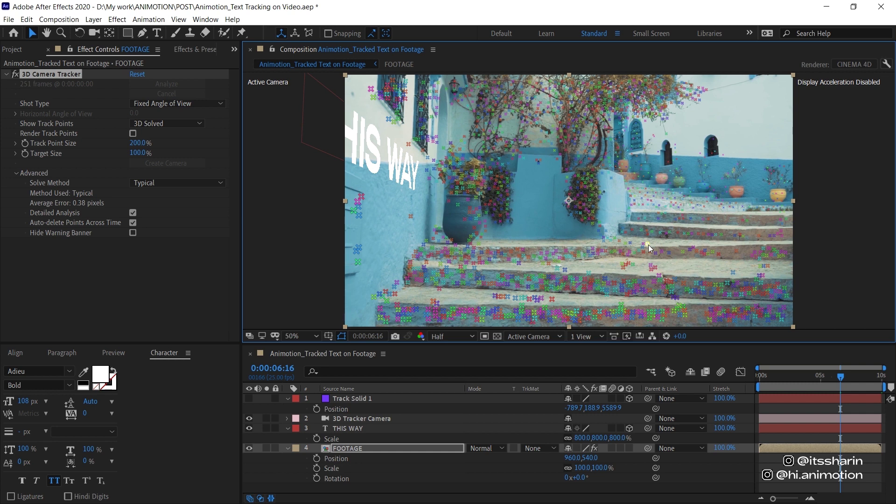
{"action": "right_click", "coordinate": [648, 244]}
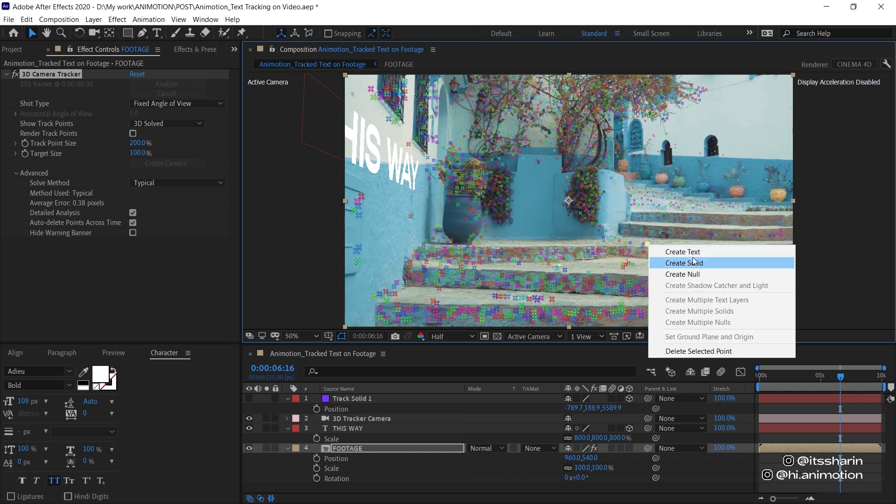
{"action": "left_click", "coordinate": [717, 275]}
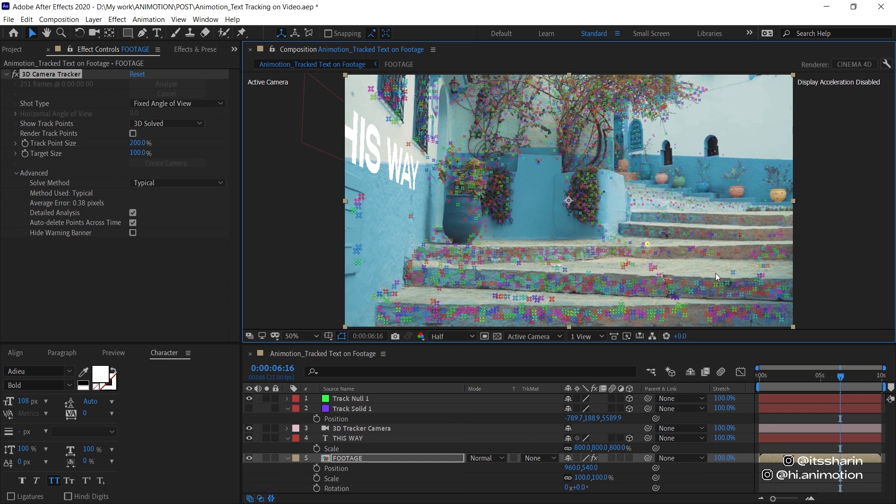
{"action": "left_click", "coordinate": [376, 398]}
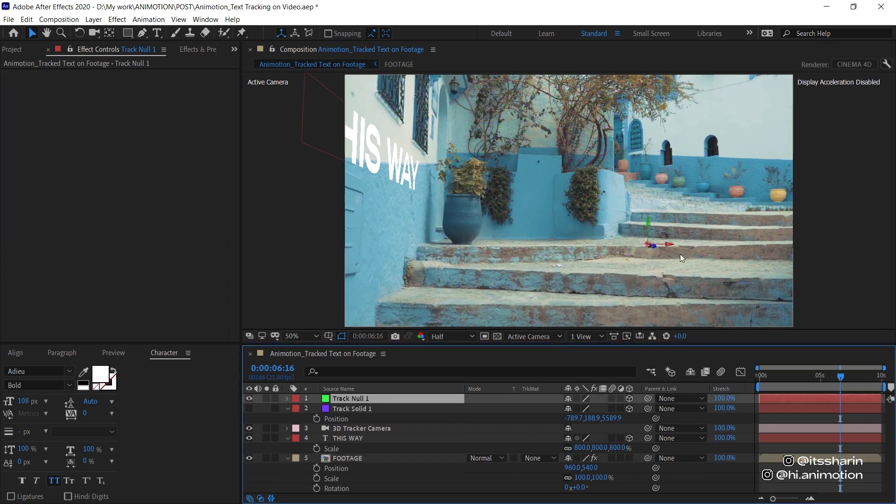
{"action": "key", "text": "w"}
{"action": "left_click_drag", "start_coordinate": [648, 244], "coordinate": [644, 243]}
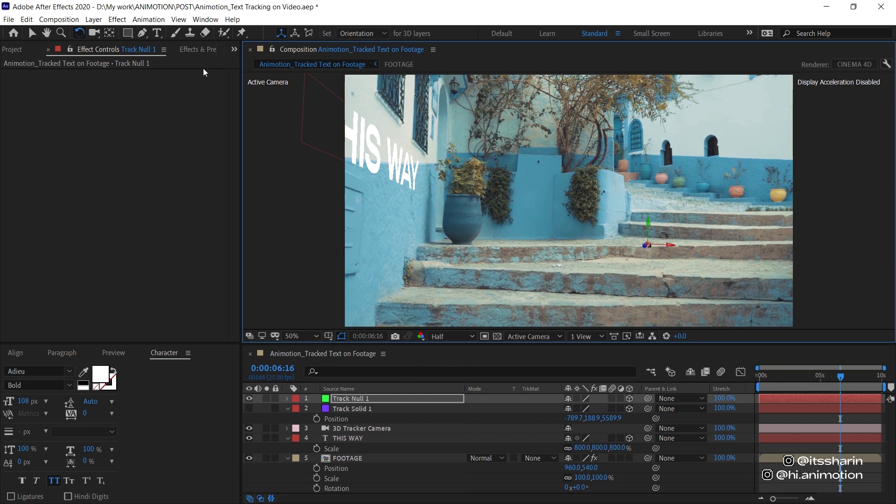
- Place a front-facing duplicate of the THIS WAY text at the track null's position, shifted left along the stairs
{"action": "left_click", "coordinate": [346, 438]}
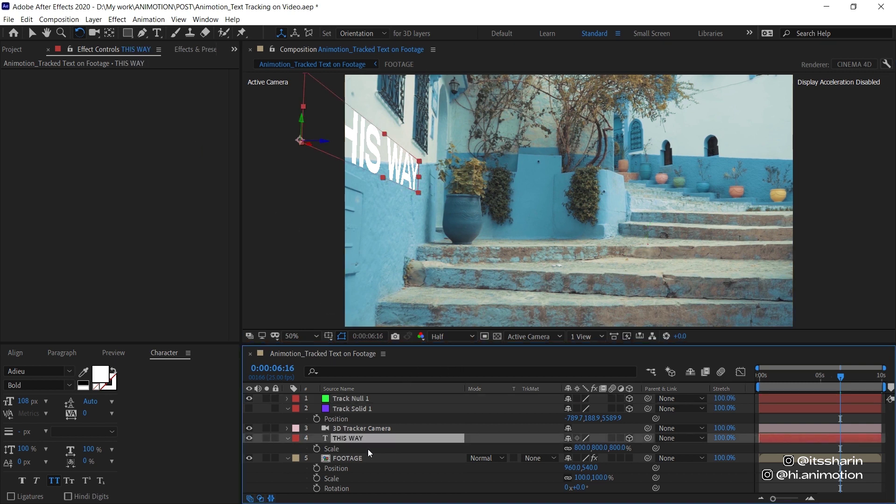
{"action": "key", "text": "ctrl+d"}
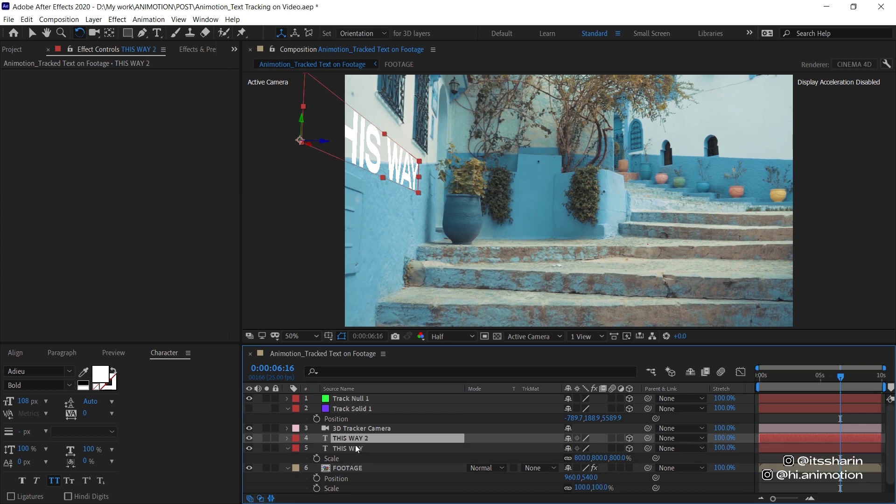
{"action": "left_click", "coordinate": [357, 397]}
{"action": "key", "text": "p"}
{"action": "left_click", "coordinate": [345, 408]}
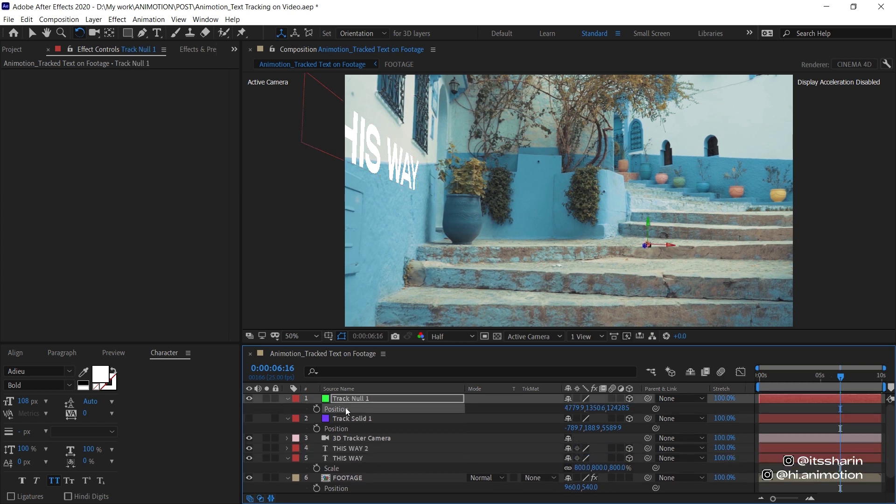
{"action": "left_click", "coordinate": [377, 449]}
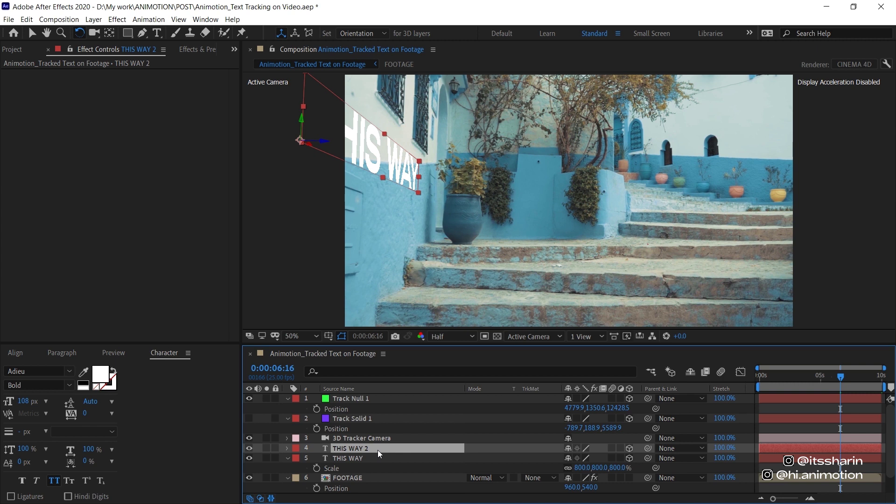
{"action": "key", "text": "ctrl+v"}
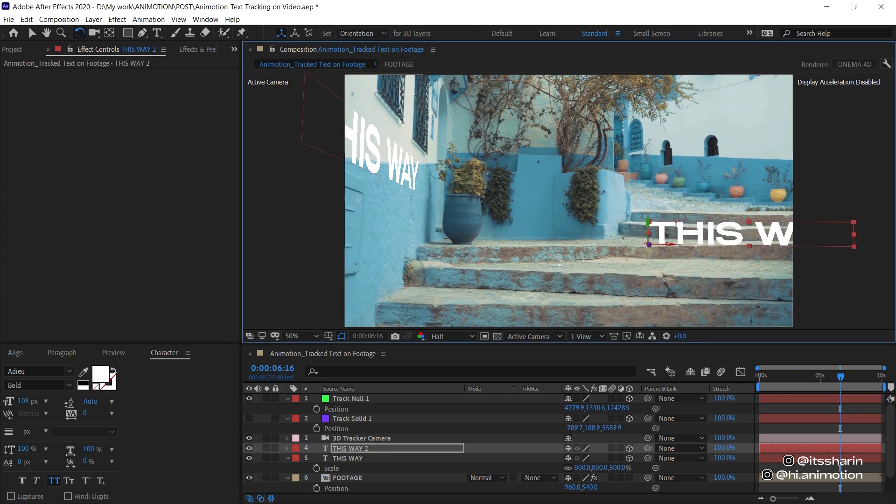
{"action": "key", "text": "v"}
{"action": "left_click_drag", "start_coordinate": [653, 243], "coordinate": [599, 242]}
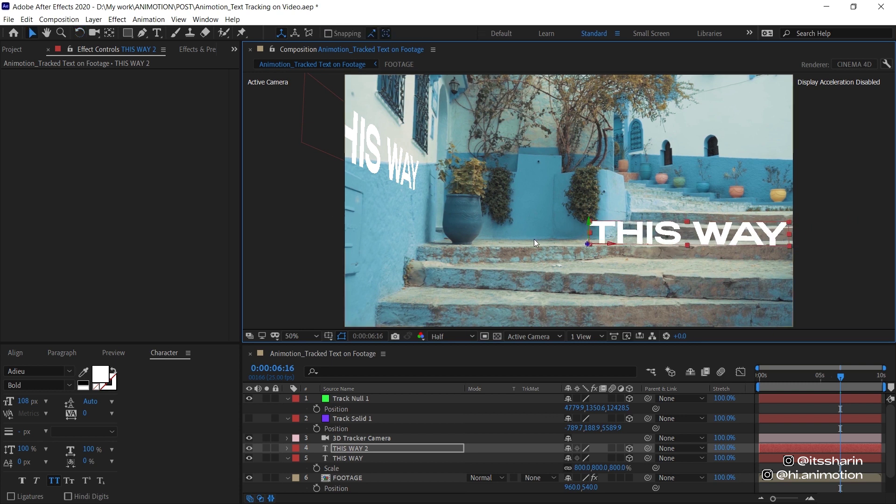
- Change the duplicate text to "THIS WAY>>" and move it up and further left over the stairs
{"action": "key", "text": "ctrl+t"}
{"action": "left_click", "coordinate": [771, 235]}
{"action": "type", "text": ">"}
{"action": "key", "text": "BackSpace"}
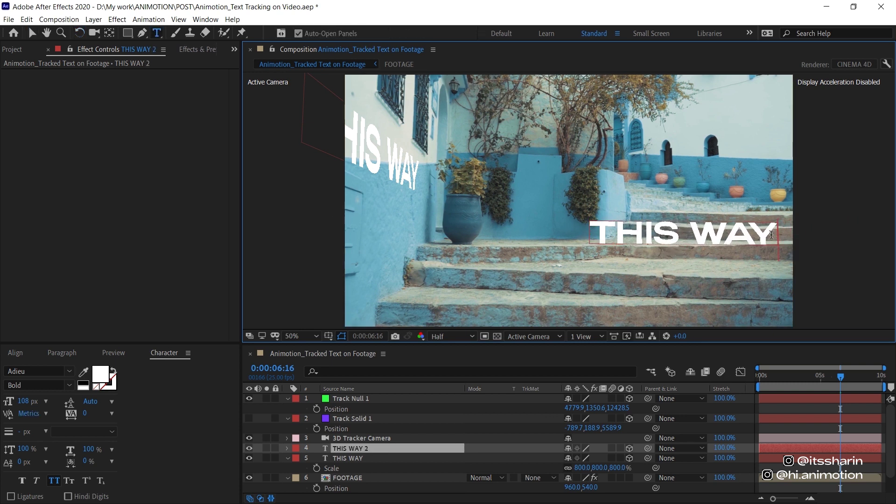
{"action": "type", "text": ">>"}
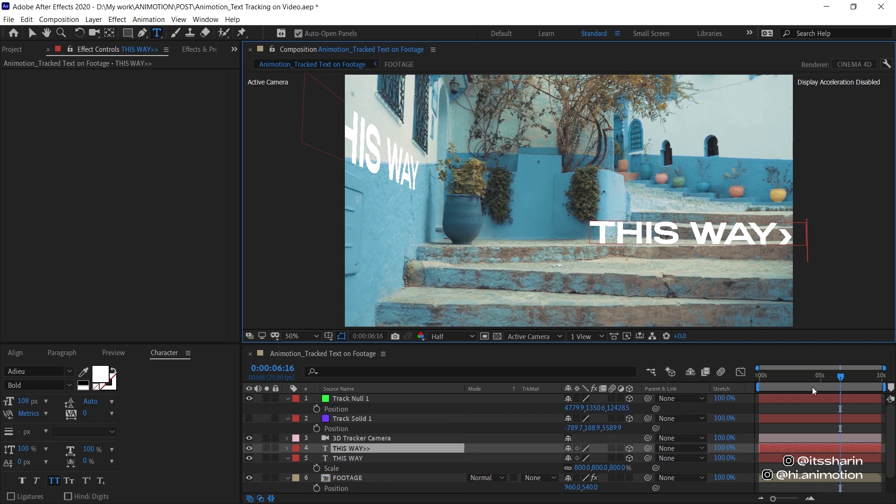
{"action": "left_click", "coordinate": [786, 446]}
{"action": "key", "text": "v"}
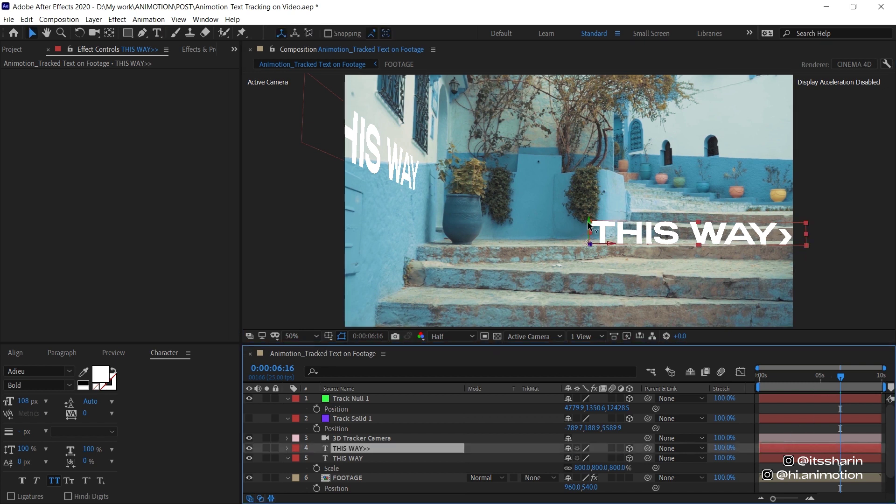
{"action": "left_click_drag", "start_coordinate": [589, 217], "coordinate": [592, 196]}
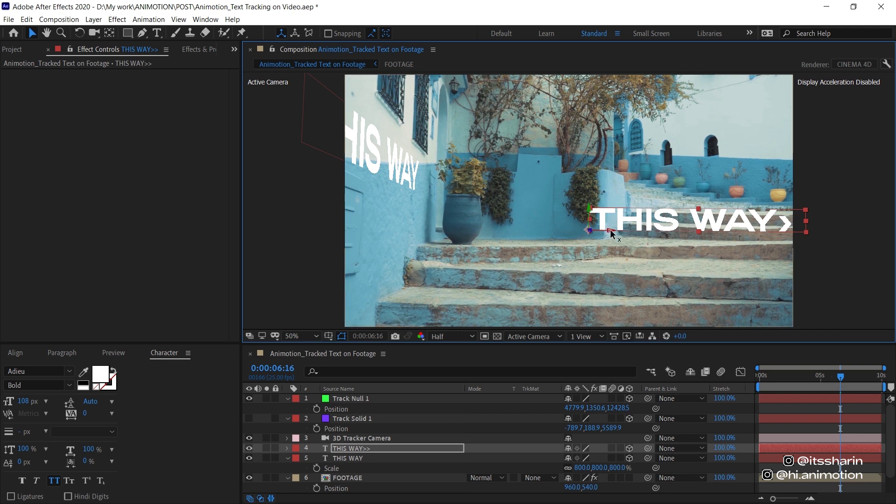
{"action": "left_click_drag", "start_coordinate": [609, 228], "coordinate": [555, 226]}
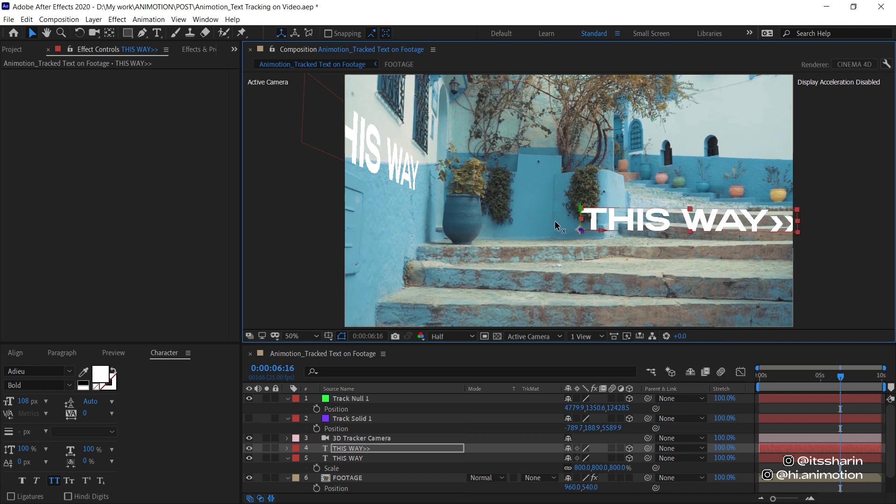
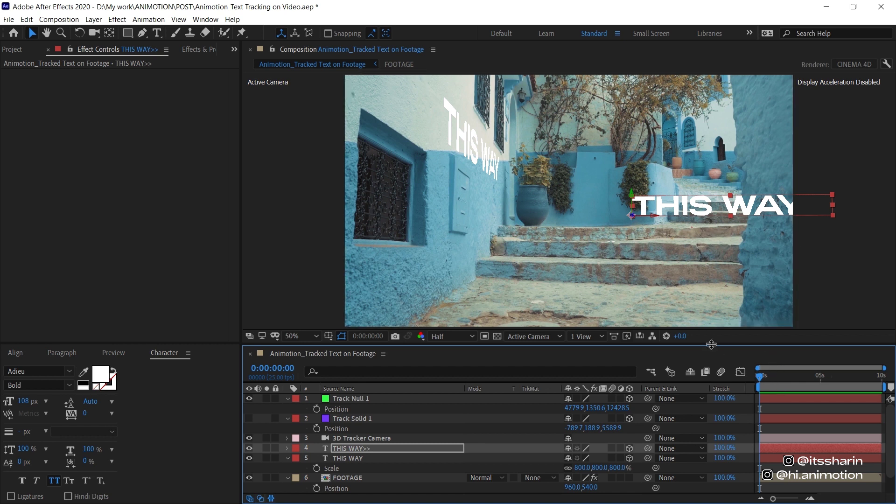
- Delete the track null and the hidden track solid
{"action": "left_click", "coordinate": [360, 420]}
{"action": "left_click", "coordinate": [363, 398], "text": "shift"}
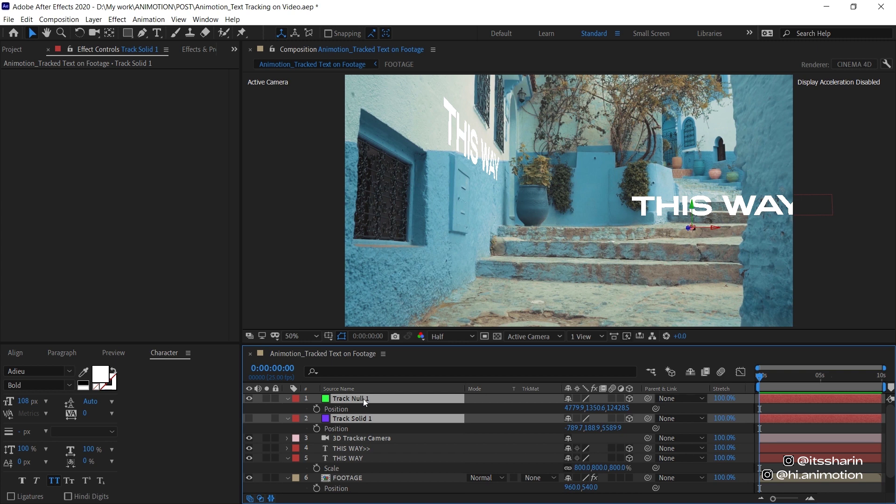
{"action": "key", "text": "Delete"}
{"action": "left_click", "coordinate": [287, 438]}
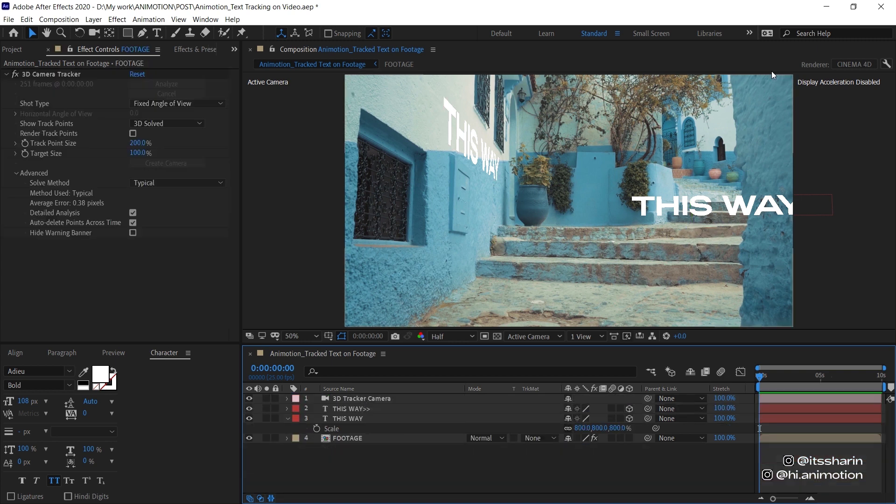
- Duplicate the FOOTAGE layer and place the copy above both text layers, below the 3D Tracker Camera
{"action": "left_click", "coordinate": [357, 441]}
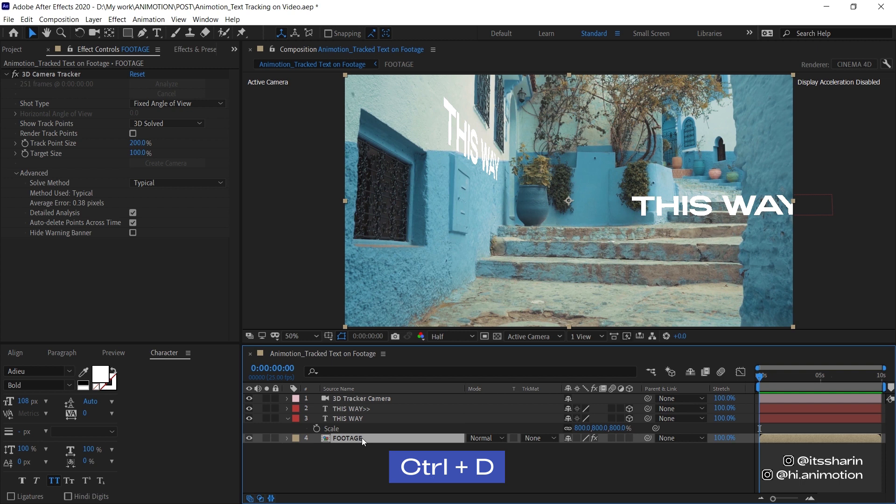
{"action": "key", "text": "ctrl+d"}
{"action": "left_click_drag", "start_coordinate": [358, 440], "coordinate": [369, 405]}
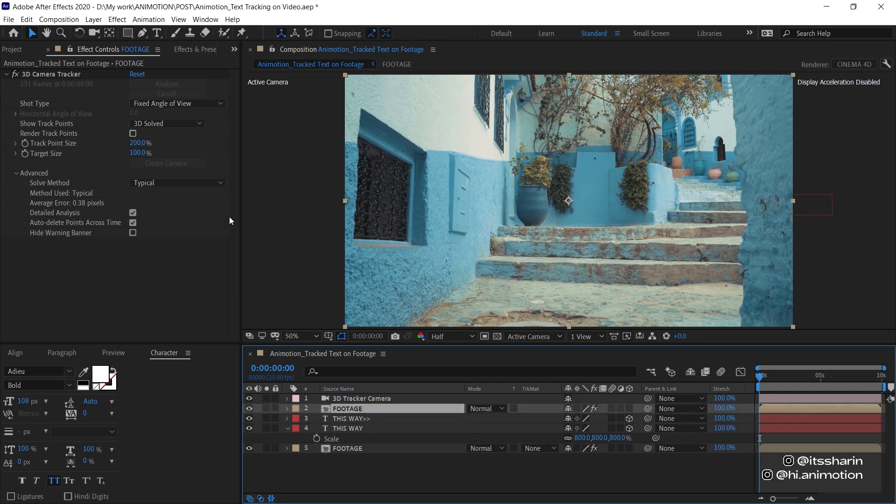
- Draw a rough four-point Pen mask around the foreground wall at the right on the upper FOOTAGE layer
{"action": "left_click", "coordinate": [143, 32]}
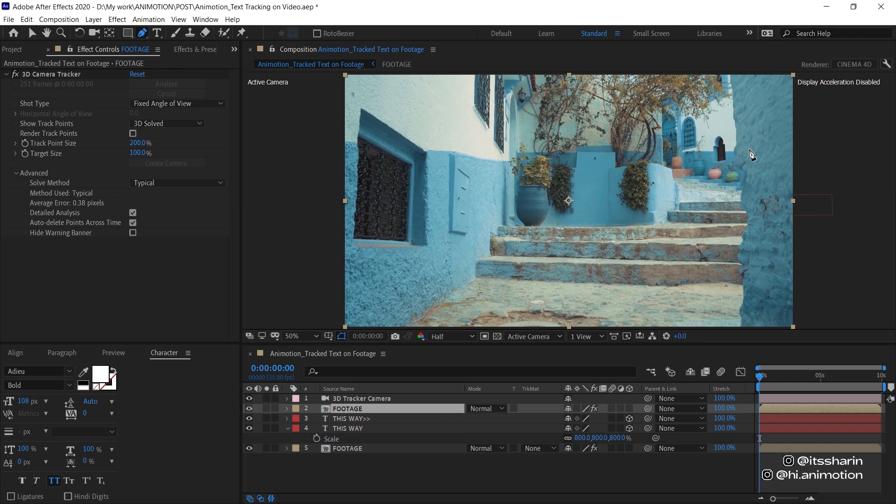
{"action": "left_click", "coordinate": [730, 74]}
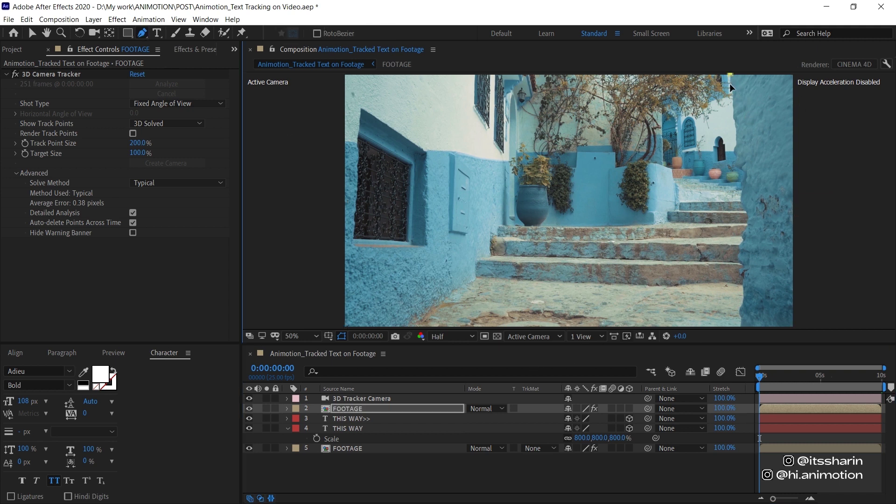
{"action": "key", "text": "comma"}
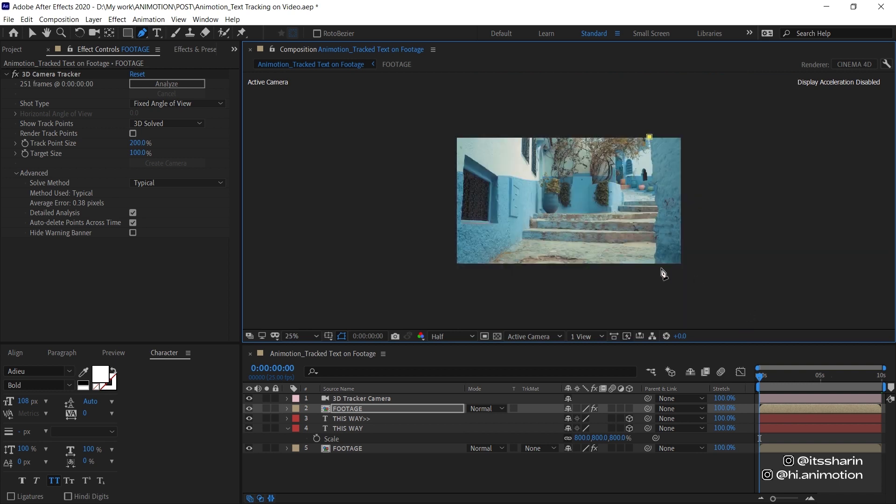
{"action": "left_click", "coordinate": [659, 273]}
{"action": "left_click", "coordinate": [733, 255]}
{"action": "left_click", "coordinate": [704, 139]}
{"action": "left_click", "coordinate": [649, 137]}
{"action": "key", "text": "period"}
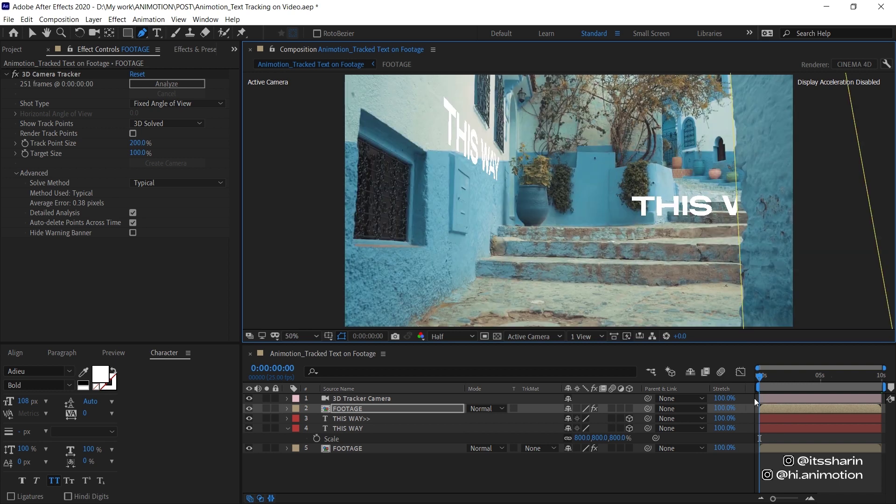
- Refine the mask by adding and curving points so its inner edge follows the foreground wall's irregular outline
{"action": "key", "text": "period"}
{"action": "key", "text": "h"}
{"action": "left_click_drag", "start_coordinate": [887, 131], "coordinate": [610, 169]}
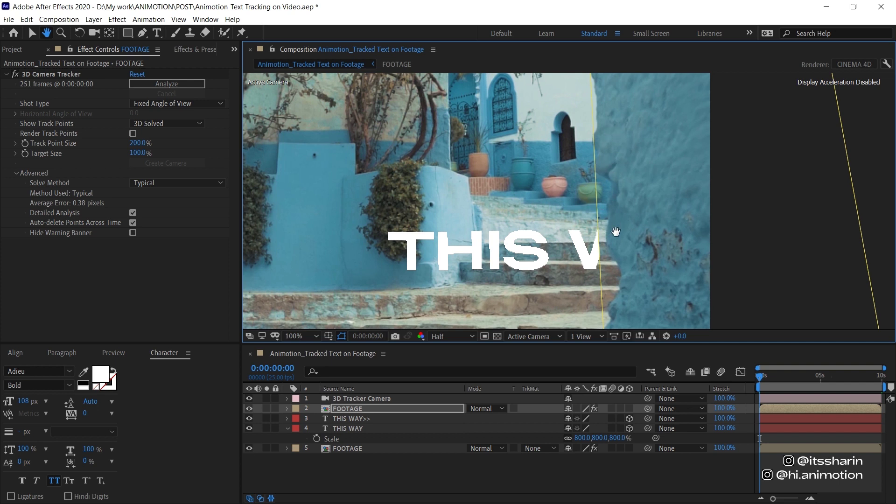
{"action": "key", "text": "g"}
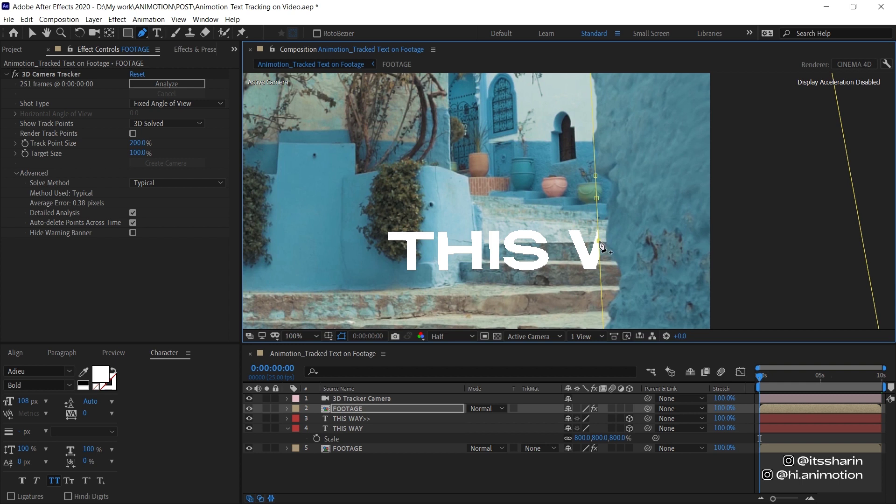
{"action": "left_click_drag", "start_coordinate": [598, 201], "coordinate": [602, 246]}
{"action": "left_click", "coordinate": [601, 284]}
{"action": "left_click_drag", "start_coordinate": [601, 283], "coordinate": [618, 272]}
{"action": "left_click_drag", "start_coordinate": [658, 299], "coordinate": [681, 172]}
{"action": "left_click", "coordinate": [643, 242]}
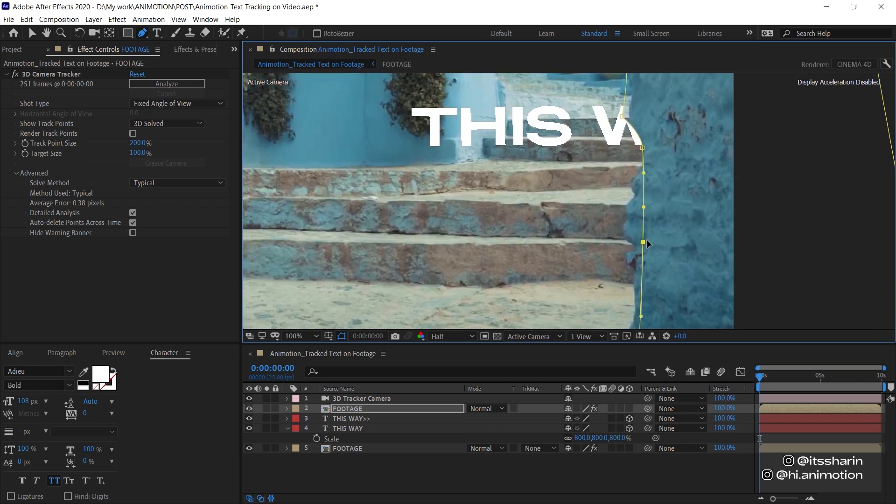
{"action": "left_click_drag", "start_coordinate": [647, 242], "coordinate": [629, 329]}
{"action": "left_click", "coordinate": [601, 137]}
{"action": "left_click", "coordinate": [617, 151]}
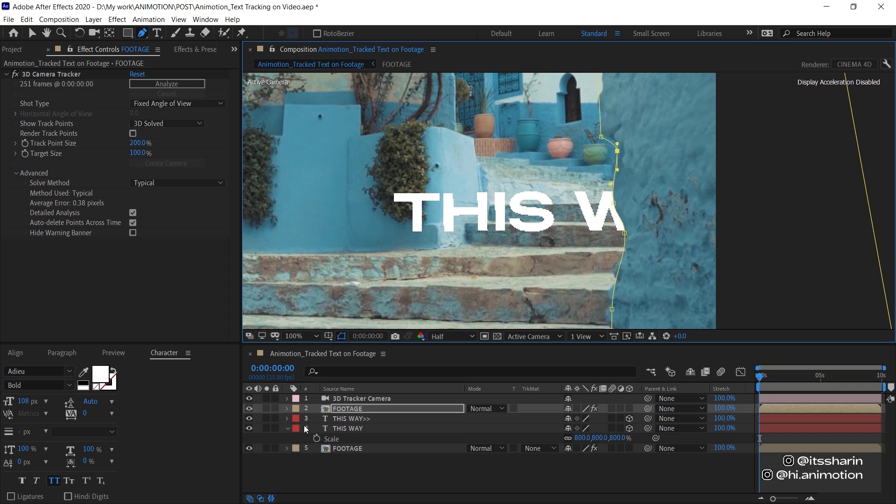
- Reveal Mask 1 on the upper FOOTAGE layer and start keyframing its Mask Path at 0:00:00:00
{"action": "key", "text": "m"}
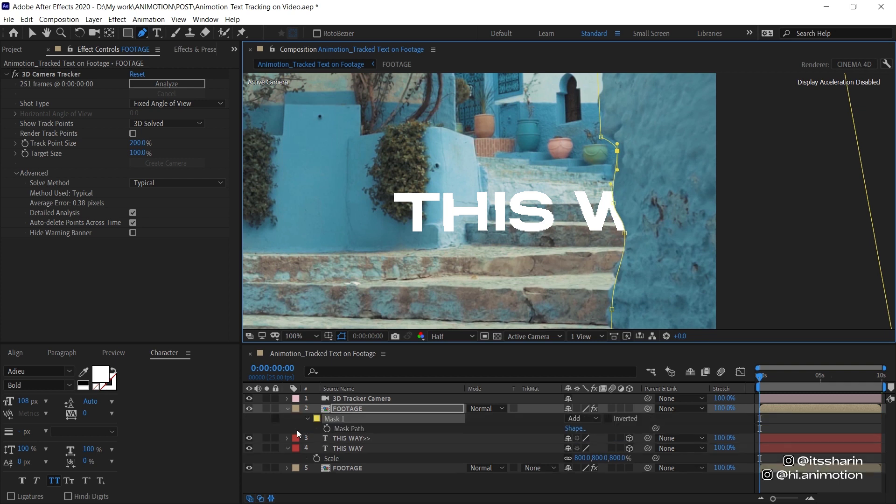
{"action": "left_click", "coordinate": [326, 429]}
{"action": "key", "text": "comma"}
- Shift the whole mask at 0:00:05:15 so its inner edge meets the foreground wall leaving the frame
{"action": "left_click_drag", "start_coordinate": [760, 375], "coordinate": [883, 375]}
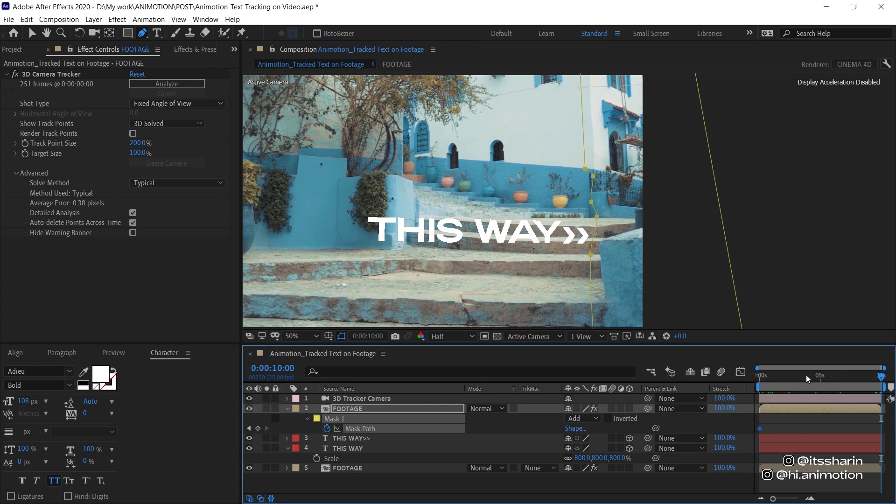
{"action": "left_click", "coordinate": [805, 375]}
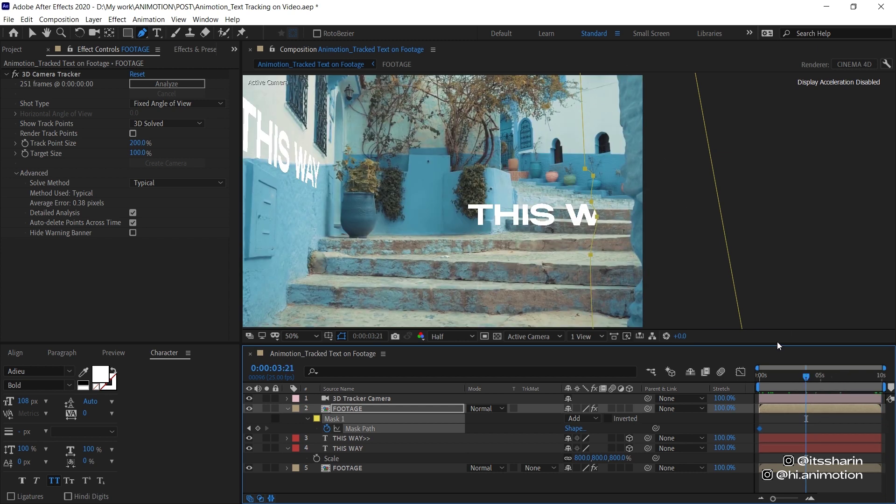
{"action": "left_click_drag", "start_coordinate": [809, 379], "coordinate": [827, 377]}
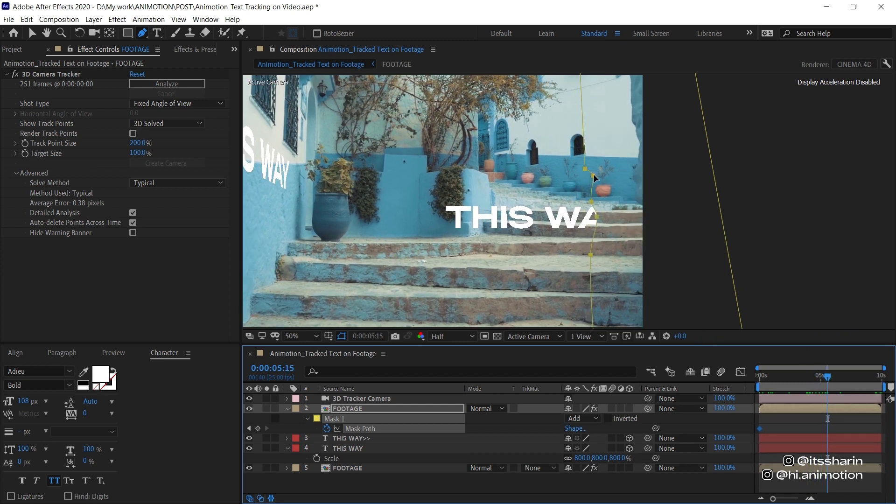
{"action": "key", "text": "v"}
{"action": "left_click_drag", "start_coordinate": [595, 184], "coordinate": [643, 185]}
{"action": "left_click_drag", "start_coordinate": [764, 384], "coordinate": [815, 409]}
{"action": "key", "text": "k"}
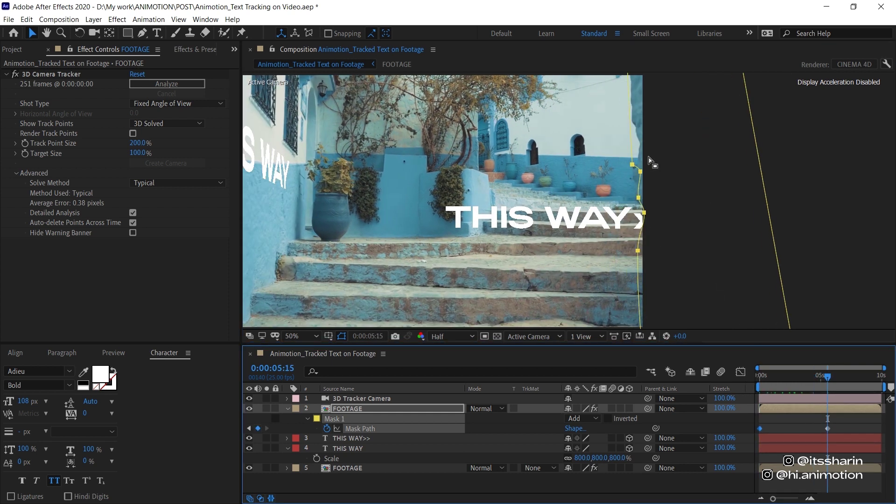
- Examine how closely the mask's inner edge follows the foreground wall at 0:00:05:15 and 0:00:00:00
{"action": "scroll", "coordinate": [652, 183], "scroll_direction": "up", "scroll_amount": 2}
{"action": "left_click_drag", "start_coordinate": [696, 132], "coordinate": [501, 209]}
{"action": "key", "text": "g"}
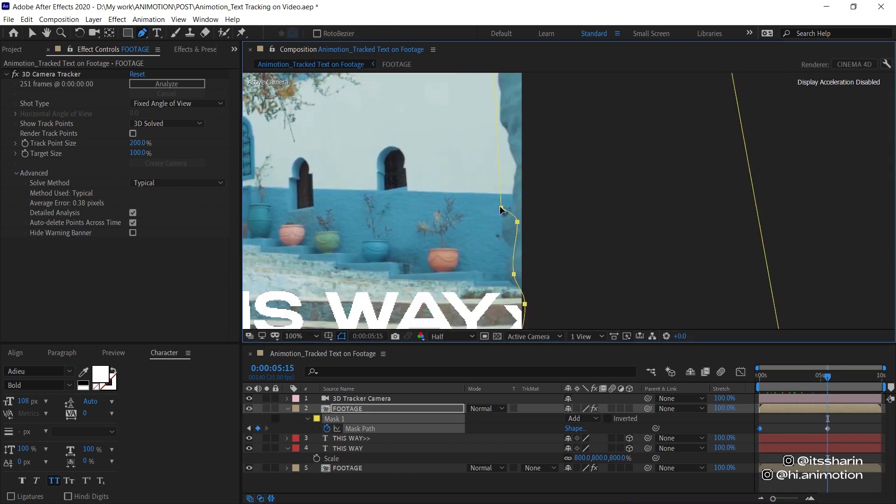
{"action": "left_click", "coordinate": [501, 207]}
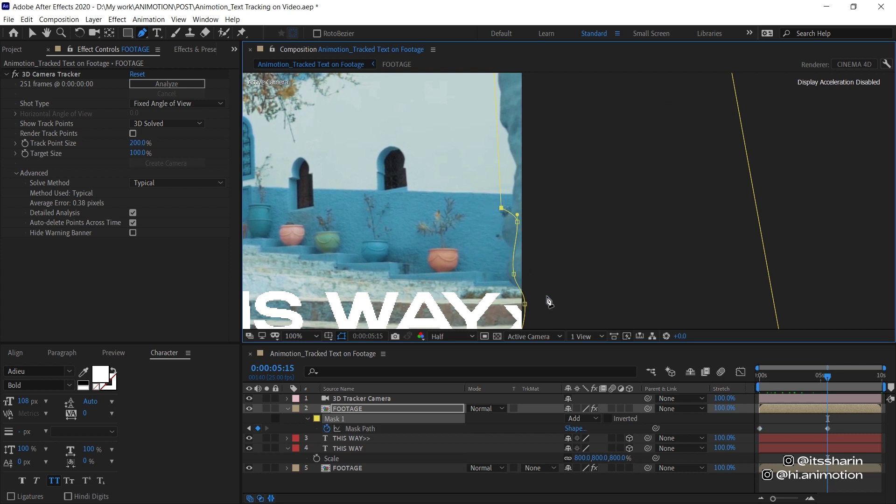
{"action": "key", "text": "comma"}
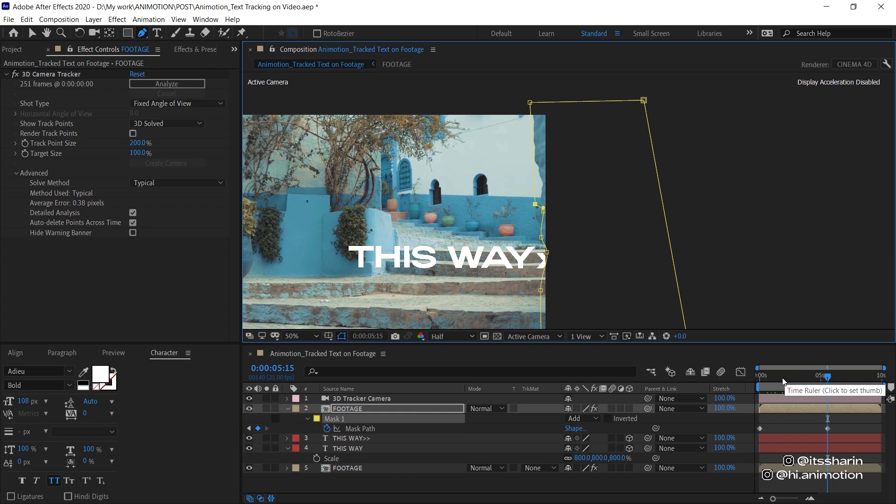
{"action": "key", "text": "space"}
{"action": "key", "text": "space"}
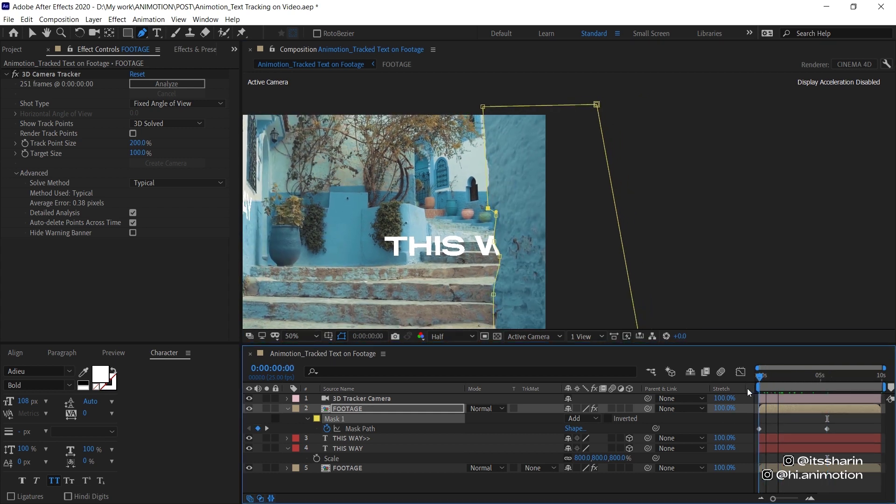
{"action": "scroll", "coordinate": [568, 200], "scroll_direction": "up", "scroll_amount": 2}
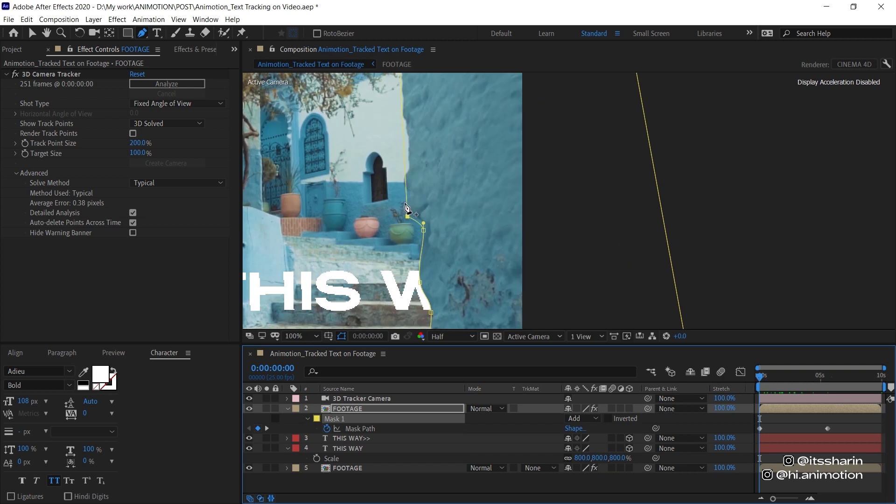
{"action": "left_click_drag", "start_coordinate": [820, 376], "coordinate": [828, 376]}
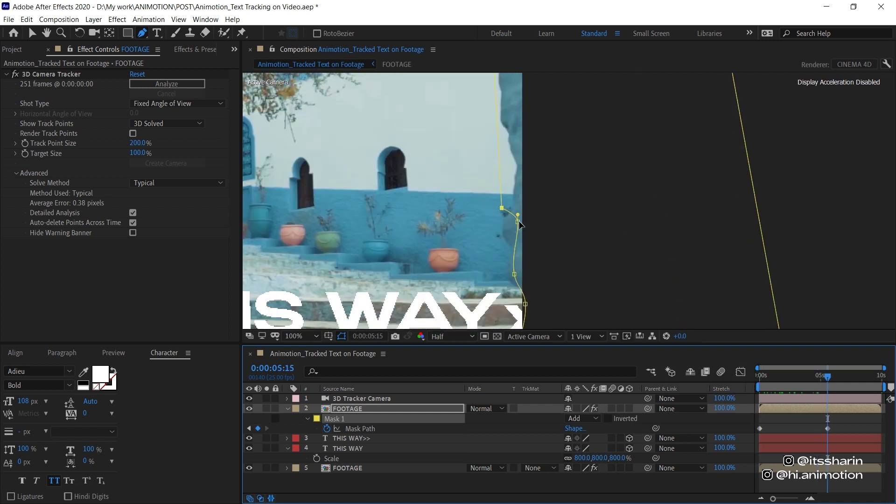
- At 0:00:02:21, reposition the mask against the foreground wall and fine-tune the points along its lower inner edge
{"action": "scroll", "coordinate": [520, 224], "scroll_direction": "down", "scroll_amount": 2}
{"action": "key", "text": "v"}
{"action": "left_click", "coordinate": [796, 378]}
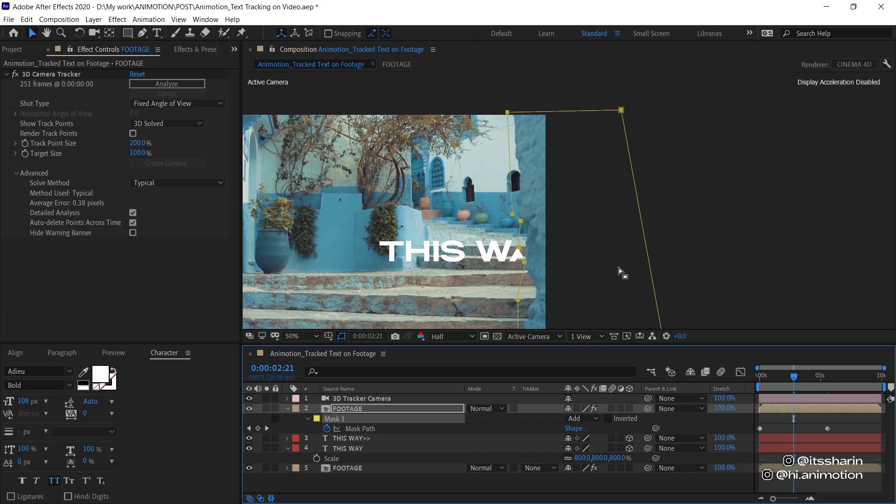
{"action": "scroll", "coordinate": [553, 203], "scroll_direction": "up", "scroll_amount": 2}
{"action": "key", "text": "g"}
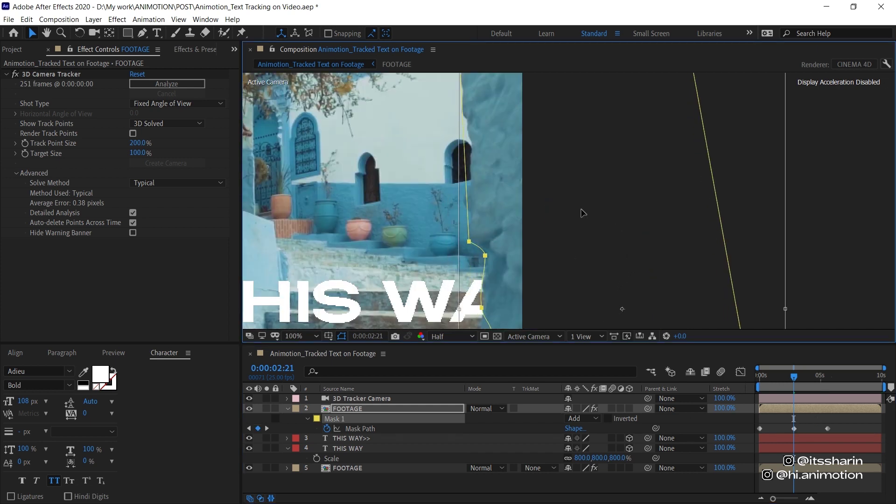
{"action": "scroll", "coordinate": [466, 224], "scroll_direction": "down", "scroll_amount": 3}
{"action": "left_click", "coordinate": [503, 275]}
- Reposition the mask at 0:00:01:10 so its inner edge lines up with the foreground wall
{"action": "key", "text": "Page_Up"}
{"action": "key", "text": "Page_Up"}
{"action": "key", "text": "Page_Up"}
{"action": "key", "text": "Page_Up"}
{"action": "key", "text": "Page_Up"}
{"action": "key", "text": "Page_Up"}
{"action": "key", "text": "Page_Up"}
{"action": "key", "text": "Page_Up"}
{"action": "key", "text": "Page_Up"}
{"action": "key", "text": "Page_Up"}
{"action": "key", "text": "Page_Up"}
{"action": "key", "text": "Page_Up"}
{"action": "key", "text": "Page_Up"}
{"action": "key", "text": "Page_Up"}
{"action": "key", "text": "Page_Up"}
{"action": "key", "text": "Page_Up"}
{"action": "key", "text": "Page_Up"}
{"action": "key", "text": "Page_Up"}
{"action": "key", "text": "Page_Up"}
{"action": "key", "text": "Page_Up"}
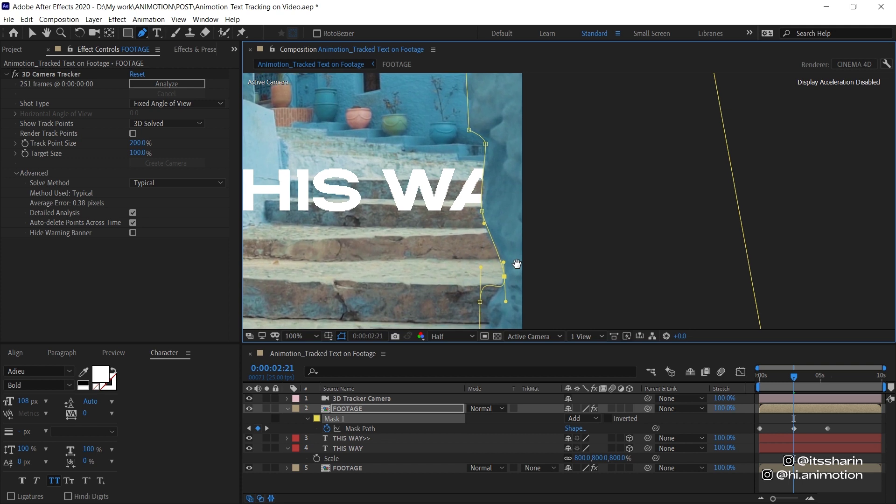
{"action": "left_click_drag", "start_coordinate": [469, 197], "coordinate": [492, 159]}
{"action": "key", "text": "v"}
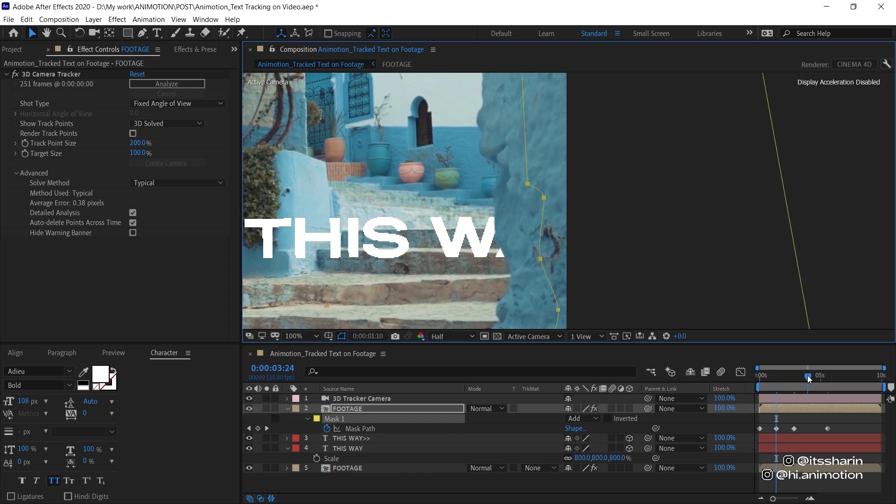
- Realign the mask with the wall edge at 0:00:04:04, 0:00:00:18 and the other in-between times, keyframing each position
{"action": "left_click_drag", "start_coordinate": [807, 375], "coordinate": [811, 375]}
{"action": "left_click_drag", "start_coordinate": [546, 197], "coordinate": [549, 229]}
{"action": "left_click_drag", "start_coordinate": [769, 374], "coordinate": [768, 377]}
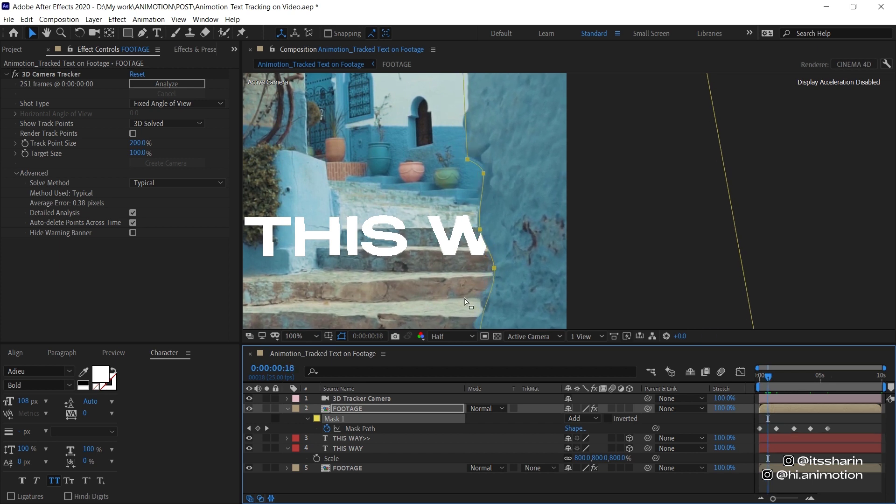
{"action": "left_click_drag", "start_coordinate": [480, 165], "coordinate": [506, 174]}
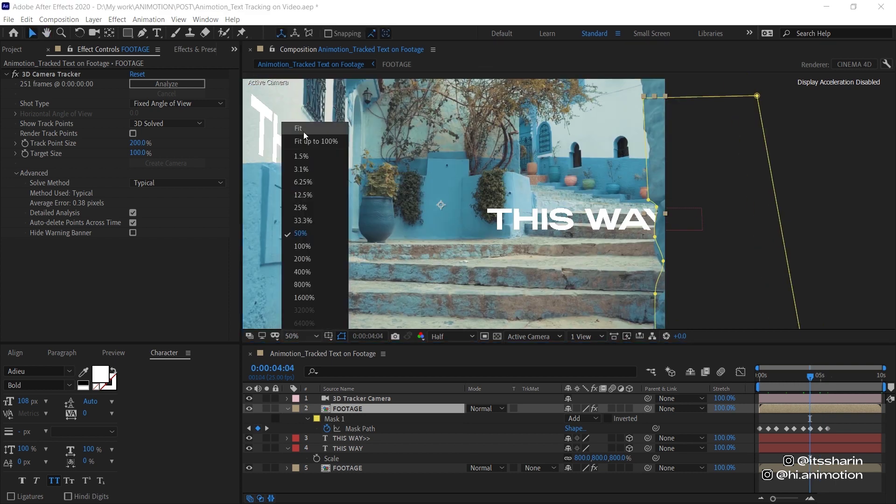
{"action": "left_click", "coordinate": [308, 138]}
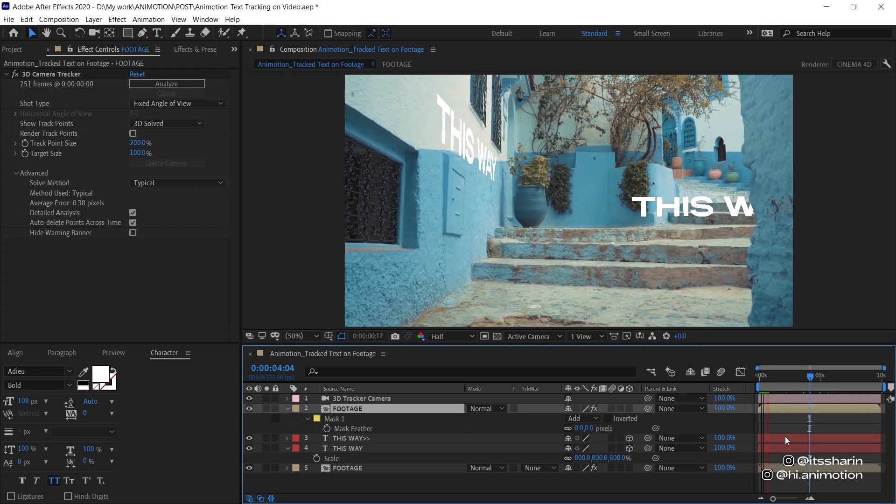